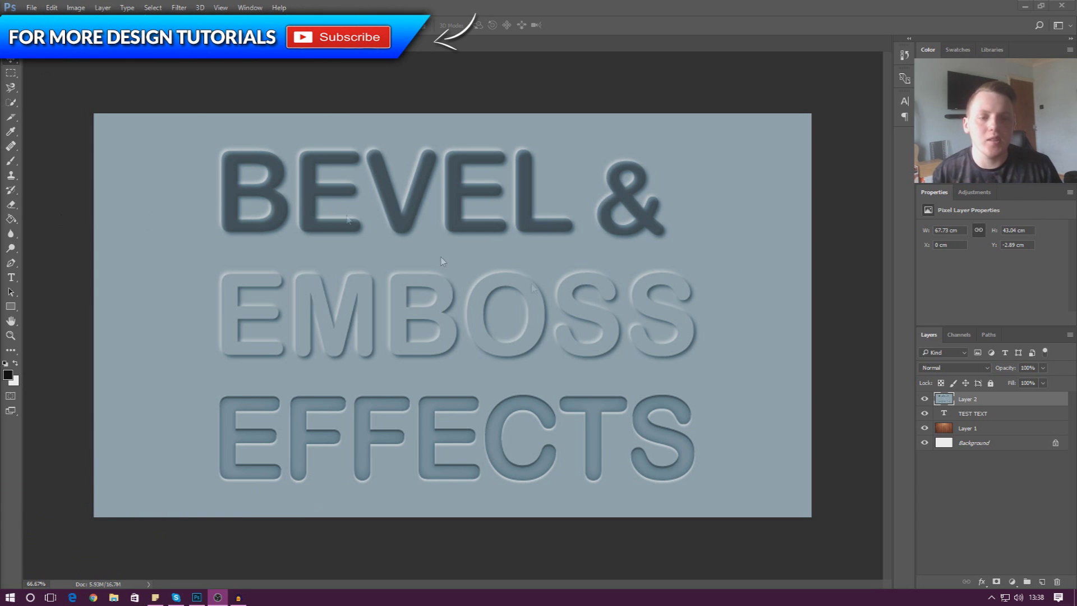
Step: Delete the "BEVEL & EMBOSS EFFECTS" image layer (Layer 2) and select the TEST TEXT layer
right_click(973, 402)
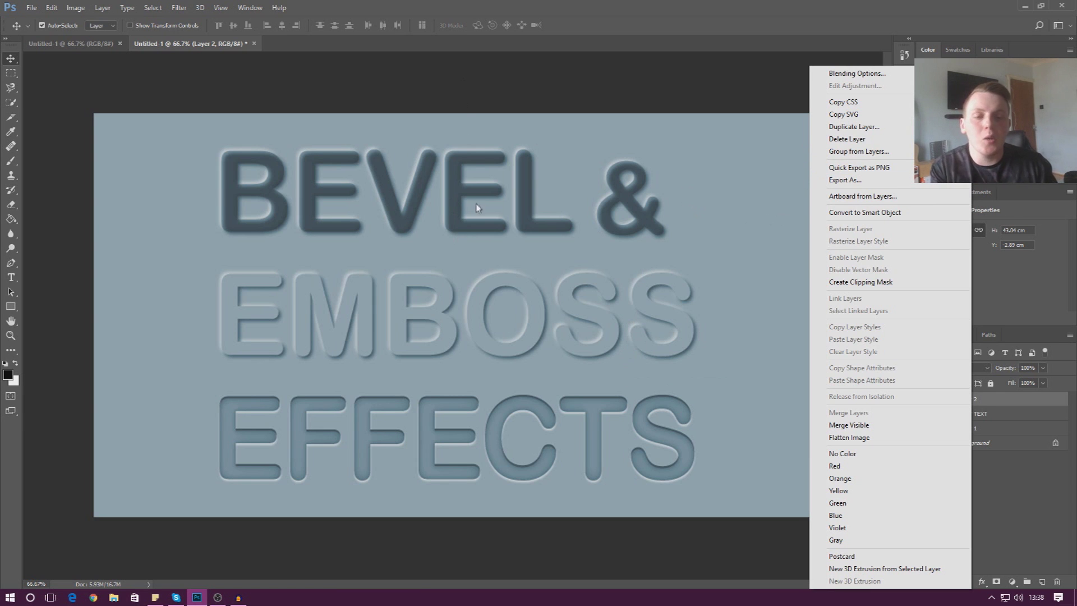
left_click(469, 218)
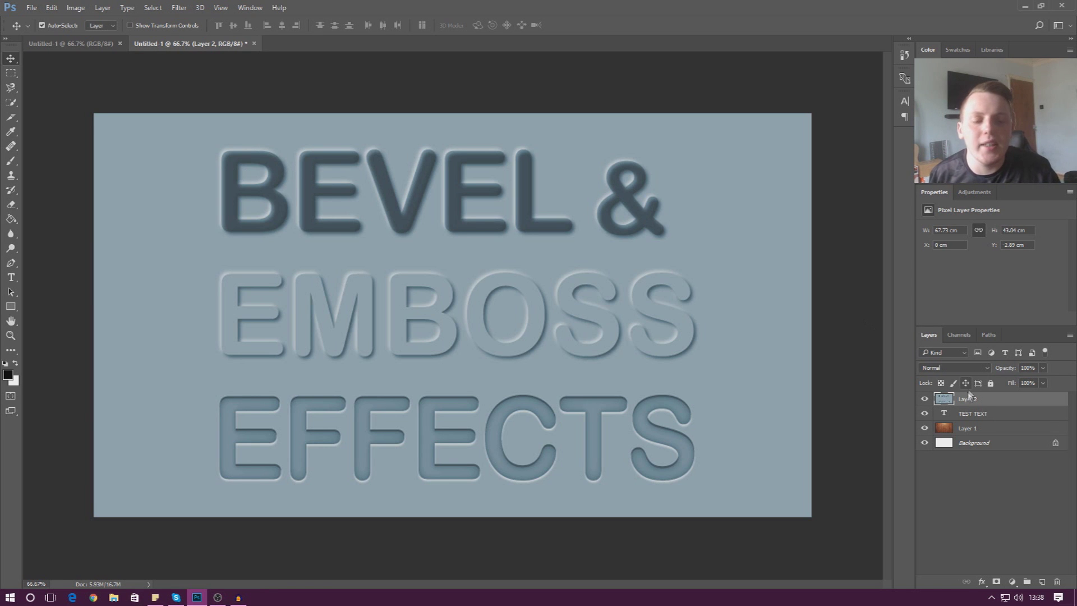
key("Delete")
left_click(971, 414)
left_click(351, 342)
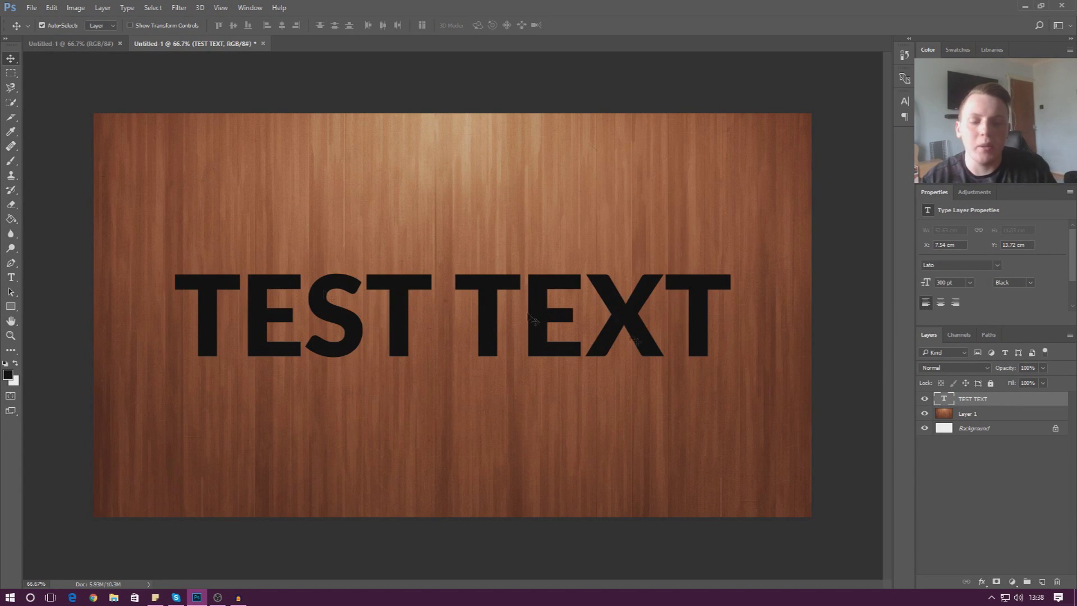
Step: Add a second type layer reading "TEST TEXT" above the existing text, and delete it again
left_click(10, 279)
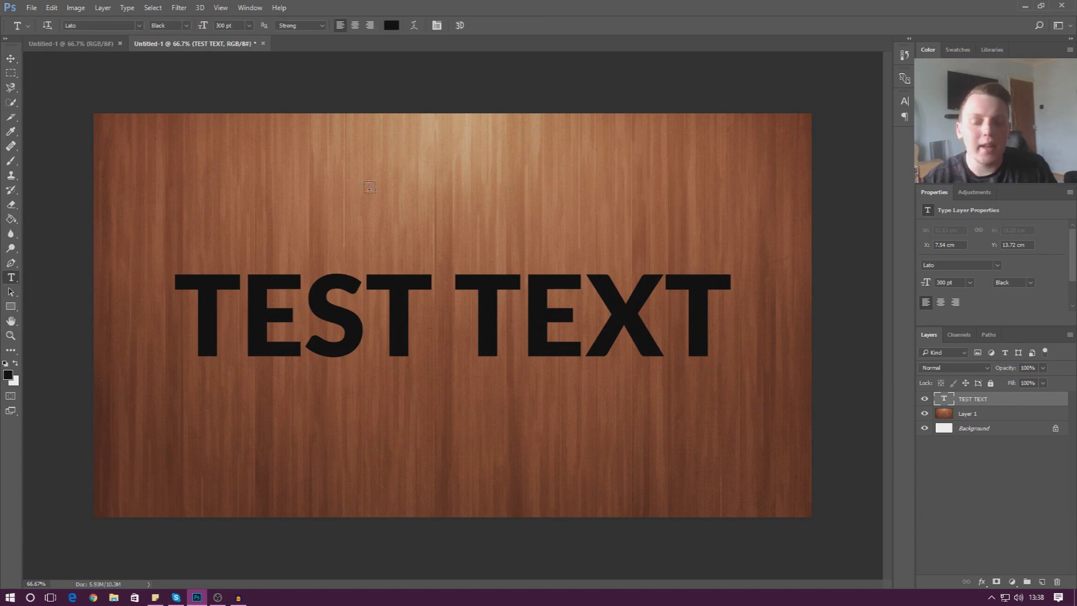
left_click(213, 224)
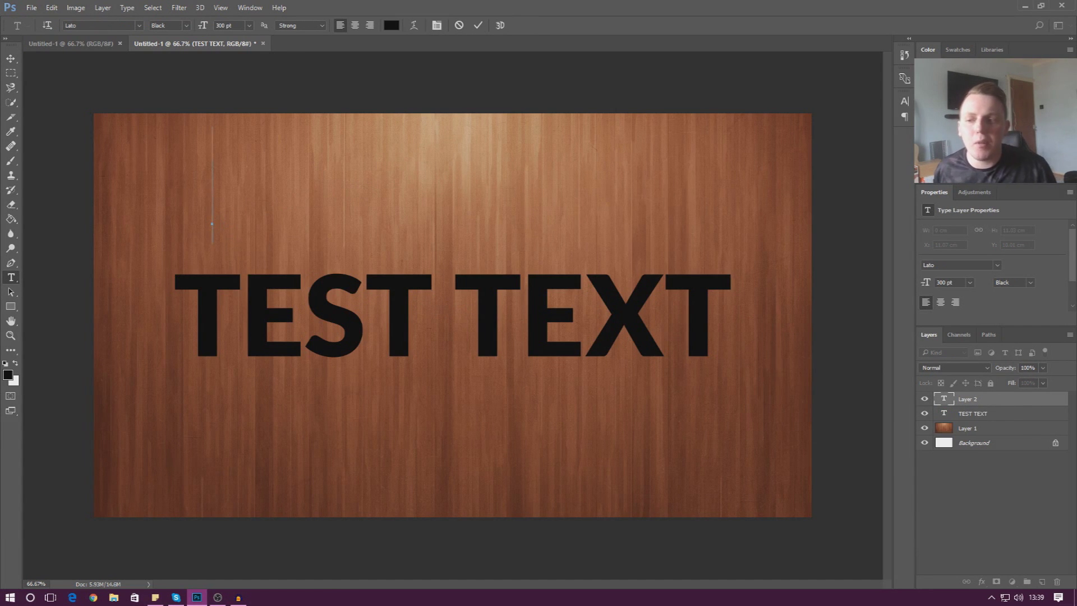
type("TES")
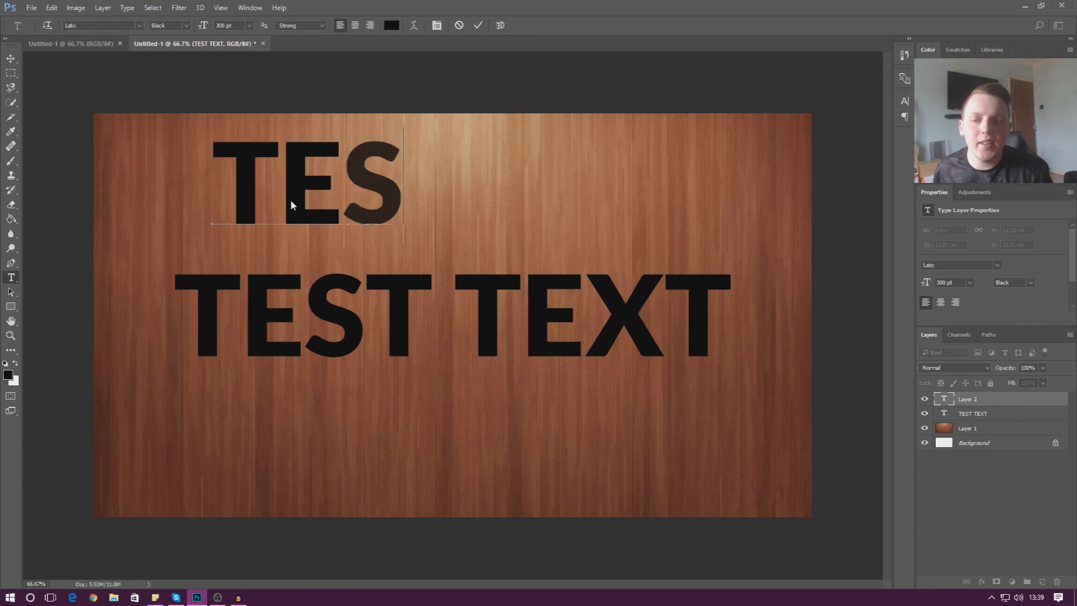
type("T TEXT")
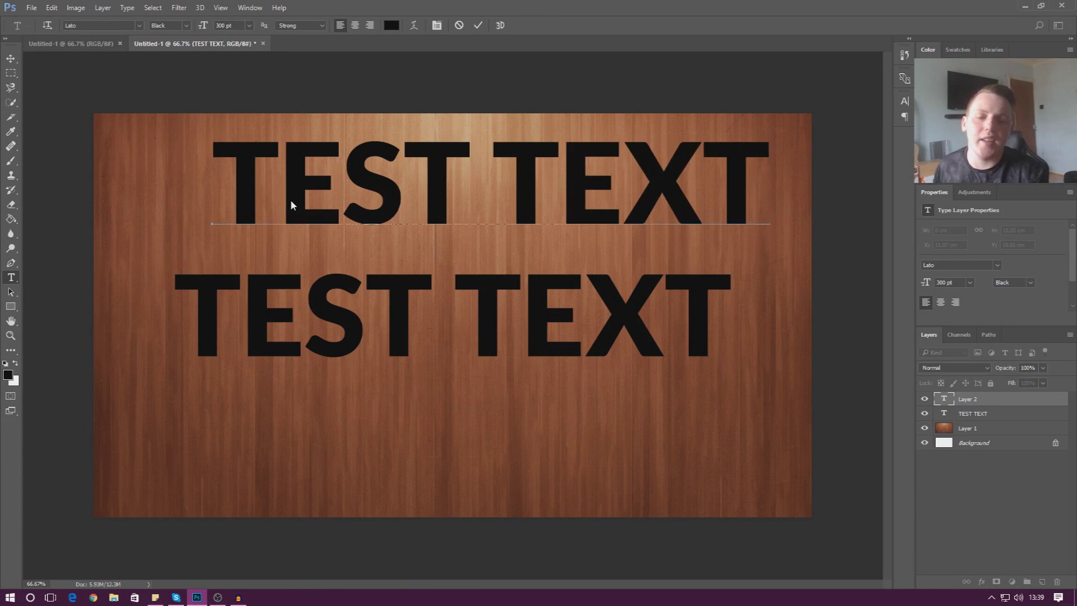
left_click(10, 59)
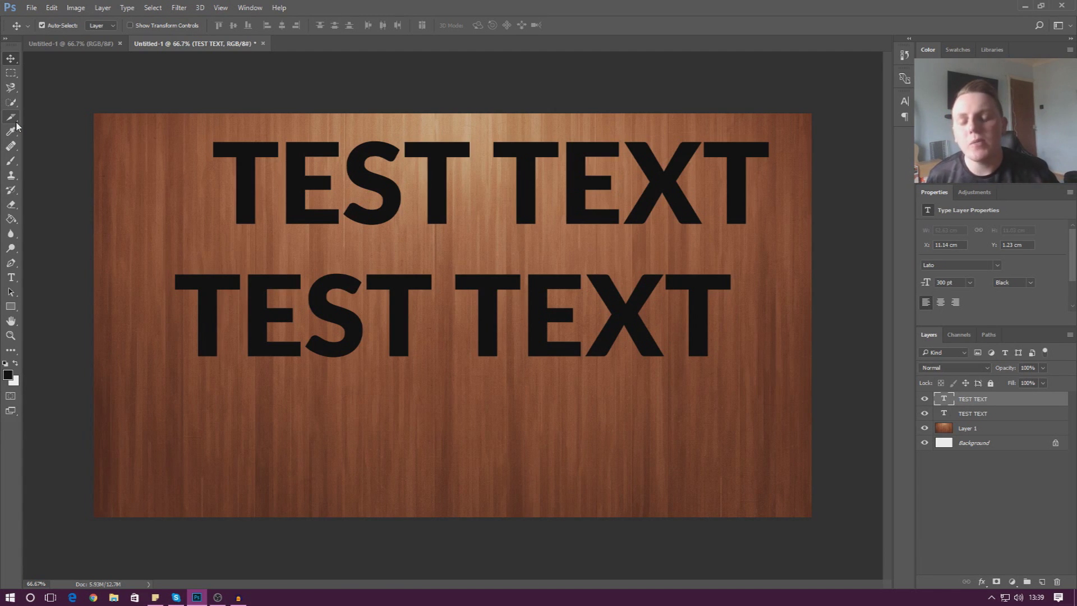
key("Delete")
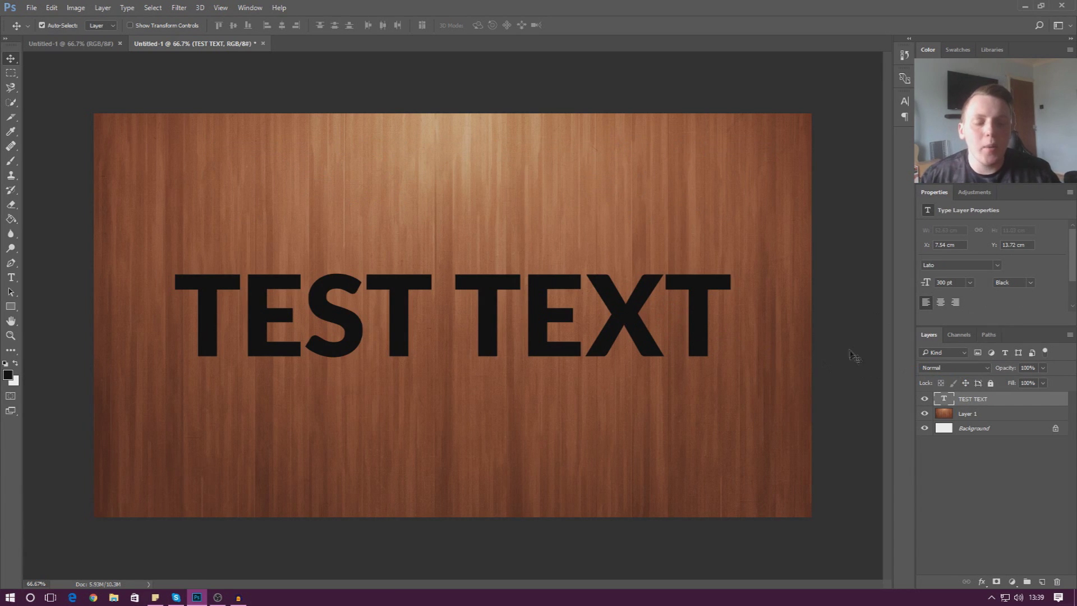
Step: Apply a Bevel & Emboss layer style with its default Inner Bevel settings to the TEST TEXT layer
right_click(970, 402)
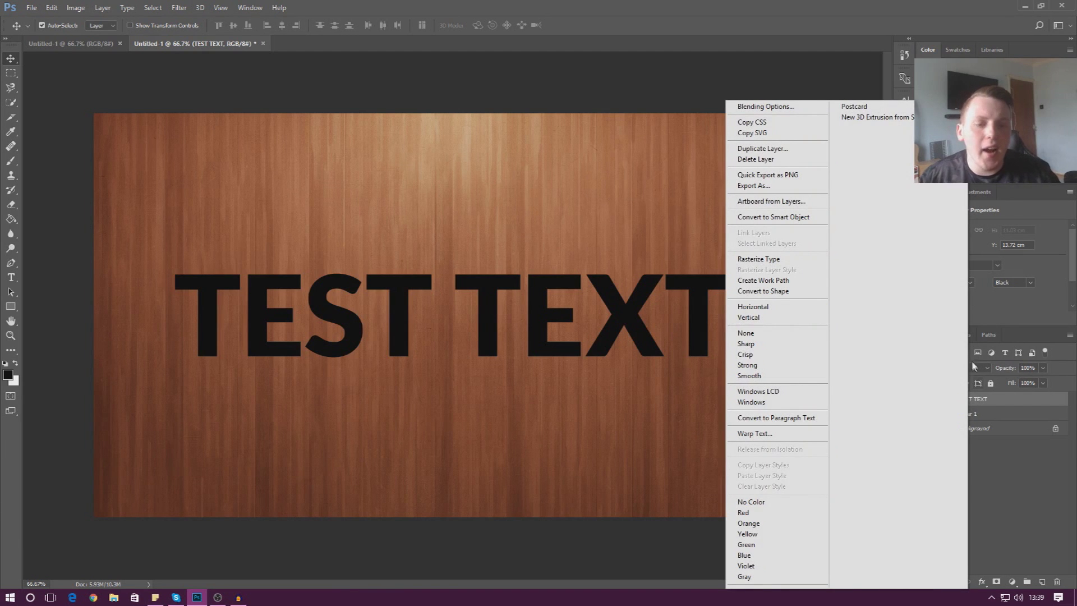
left_click(791, 107)
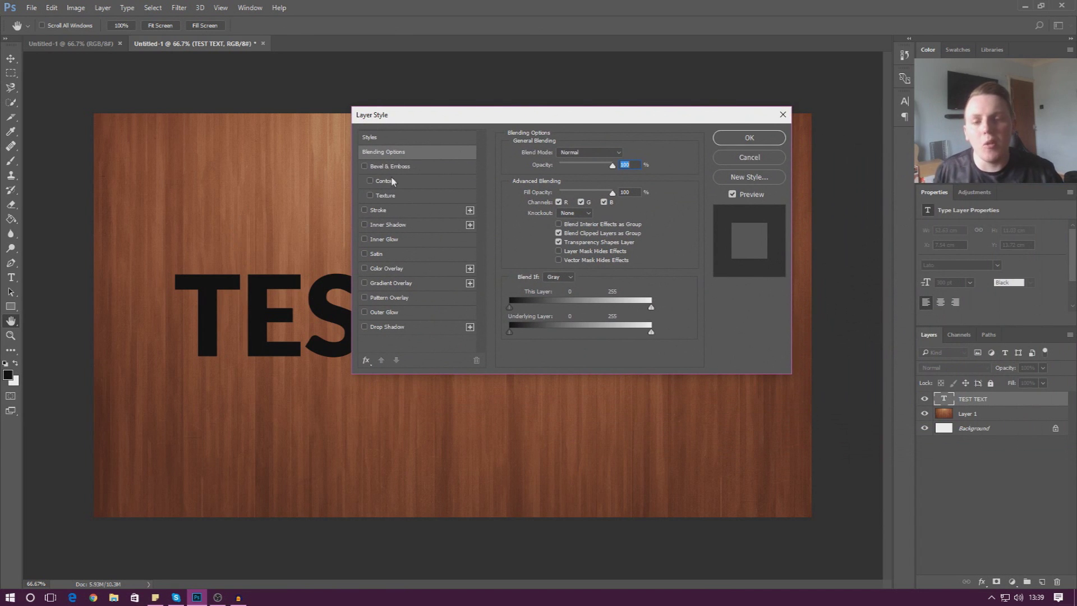
left_click_drag(447, 116, 589, 101)
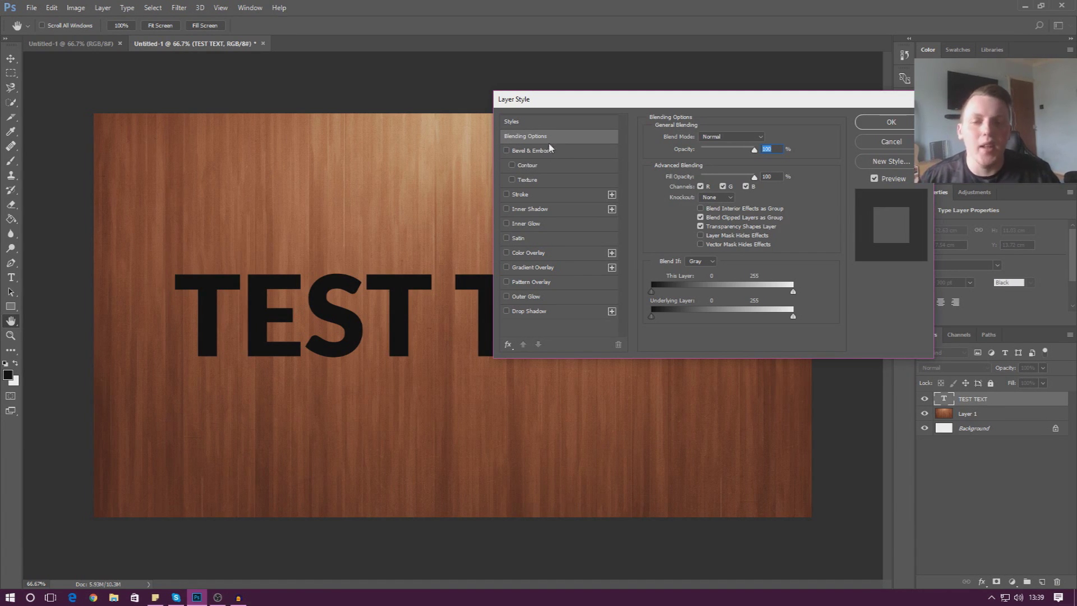
left_click(530, 152)
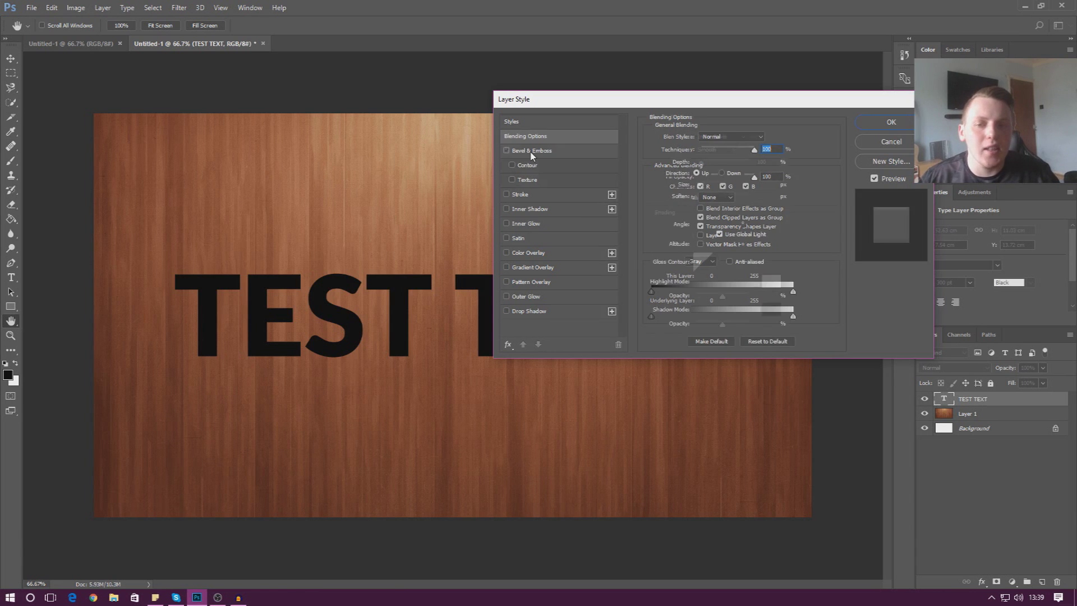
left_click_drag(550, 101, 624, 182)
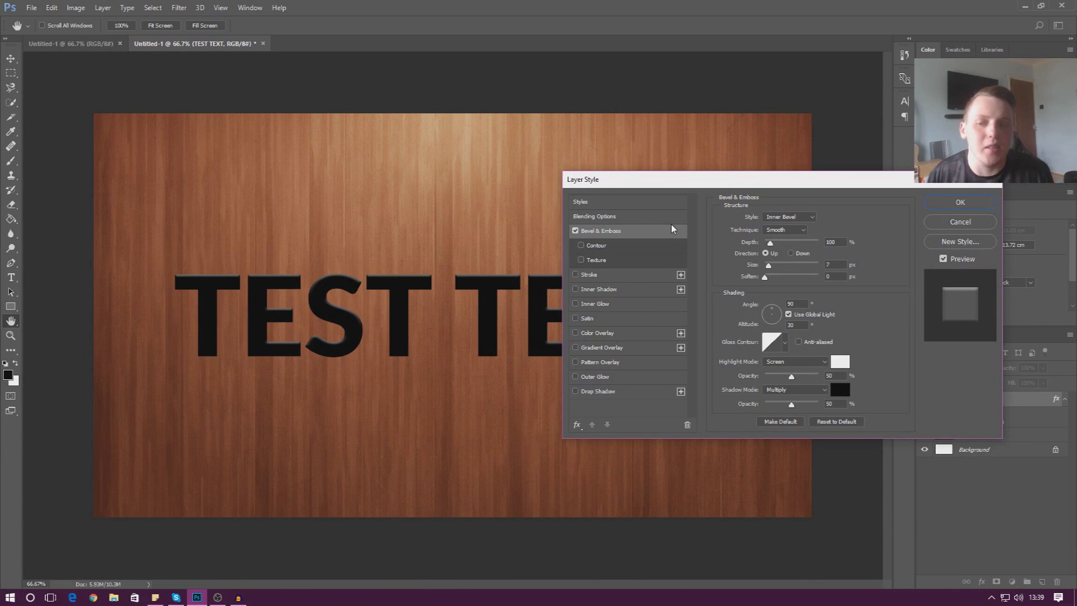
left_click_drag(621, 179, 797, 121)
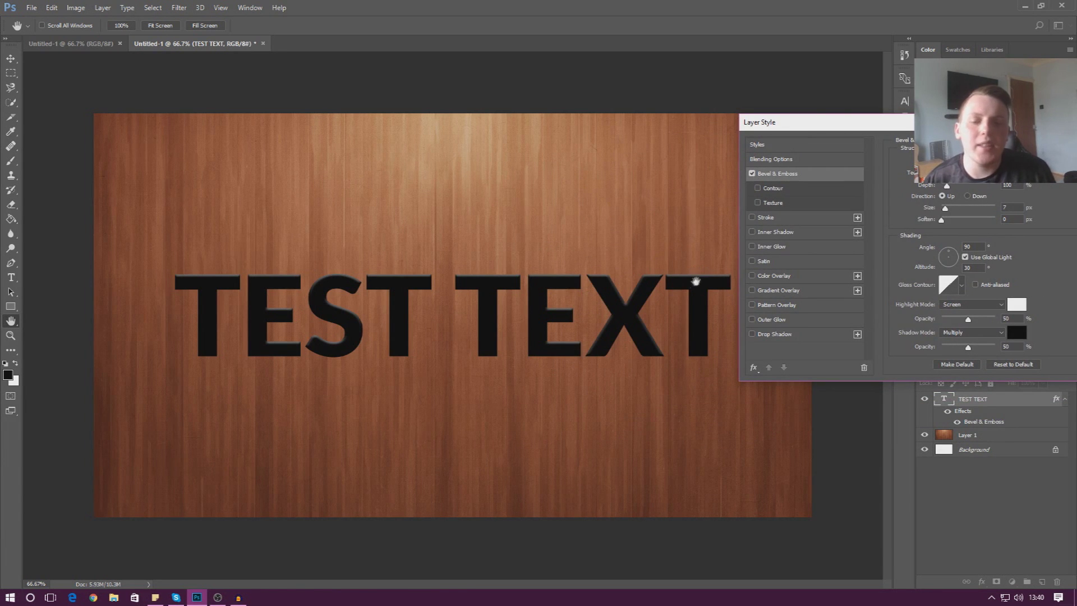
left_click_drag(805, 122, 426, 180)
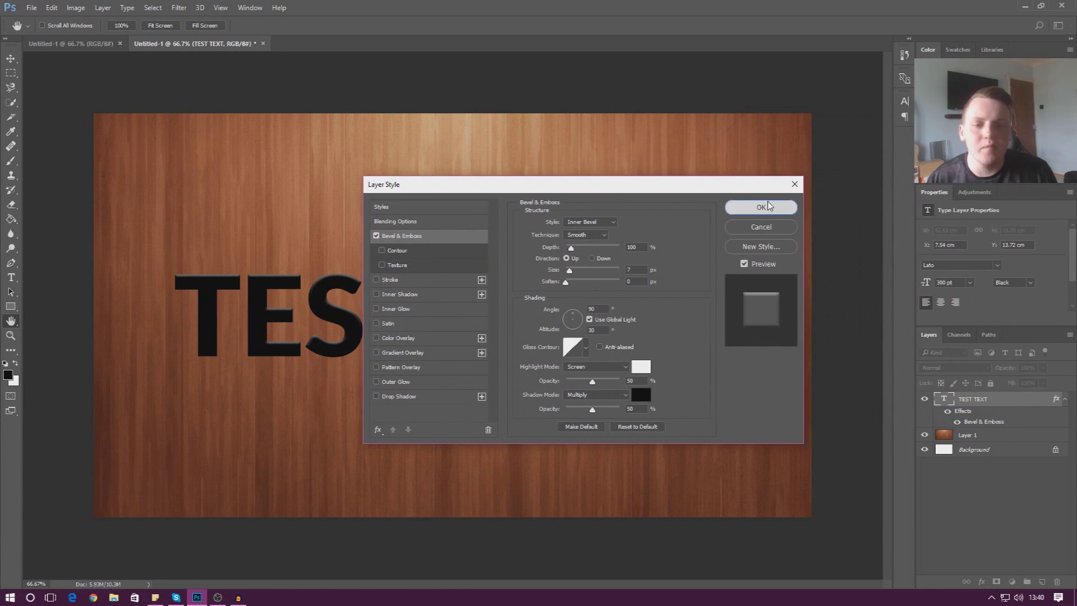
left_click(763, 205)
Step: Reopen the Bevel & Emboss settings of the TEST TEXT layer with the letters enlarged to 200% beside the dialog
key("z")
left_click_drag(368, 334, 245, 356)
left_click(245, 356)
left_click(224, 288)
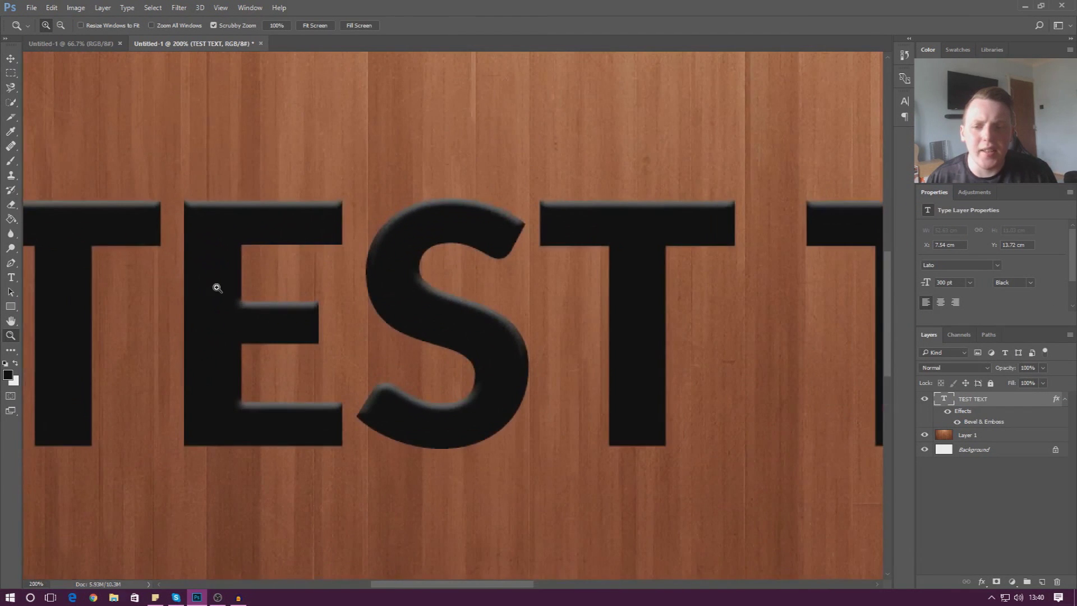
left_click_drag(429, 584, 397, 584)
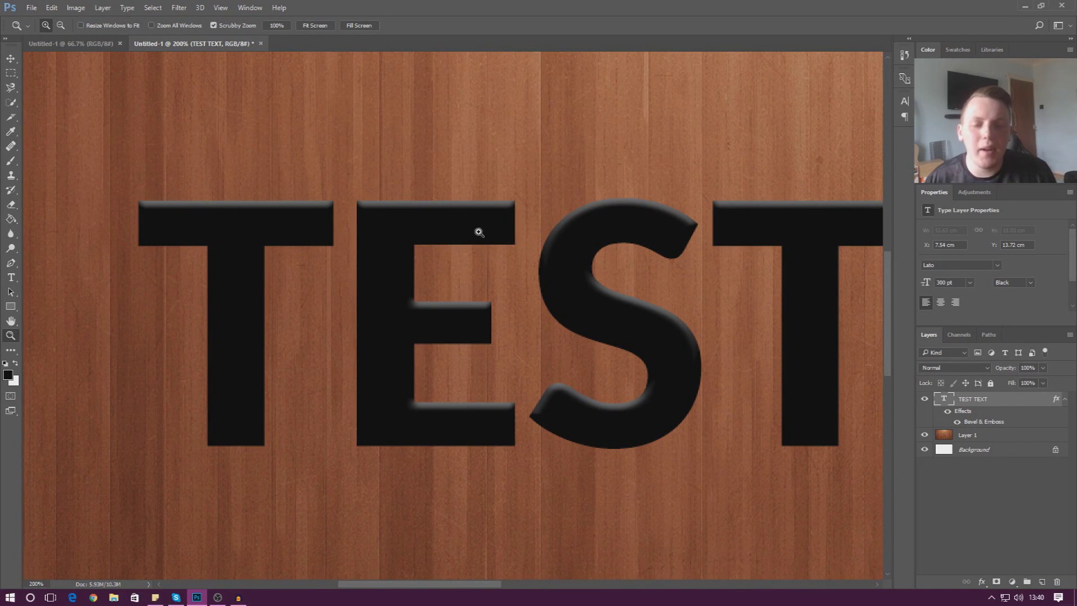
right_click(995, 405)
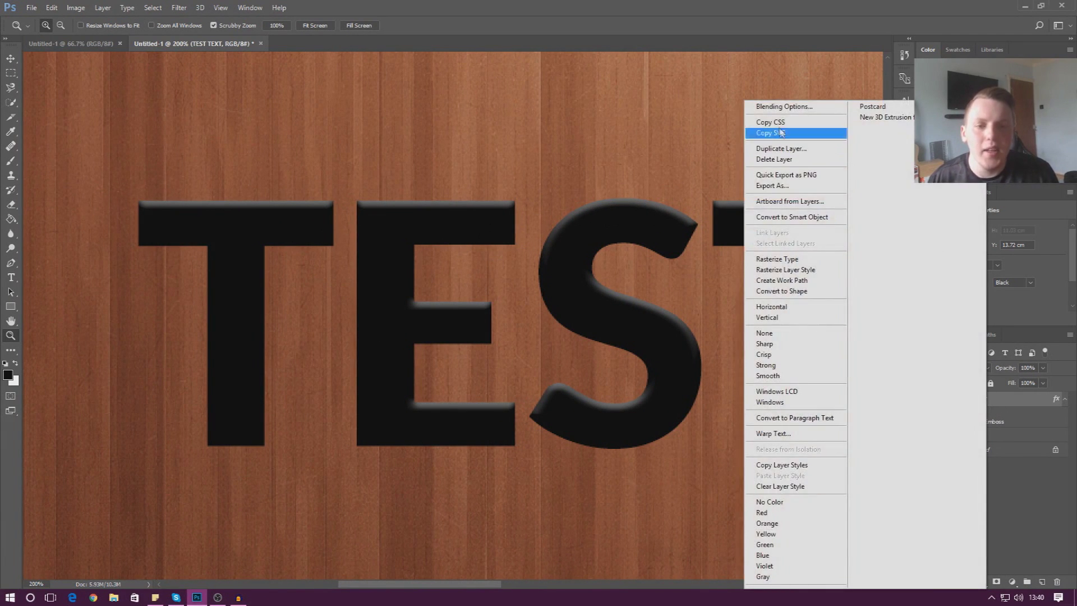
left_click(767, 113)
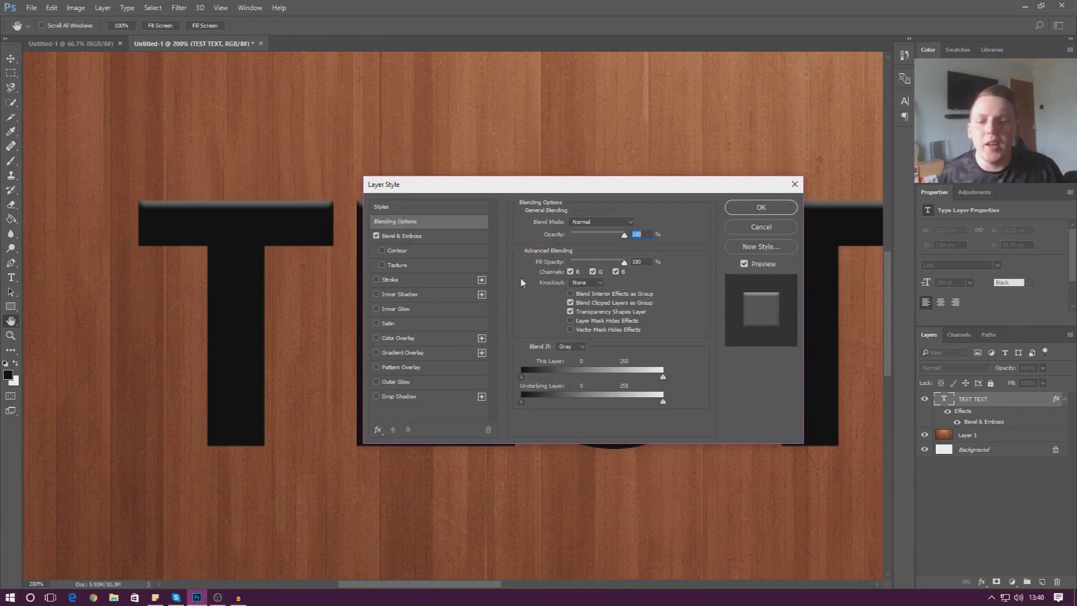
left_click_drag(520, 191, 677, 156)
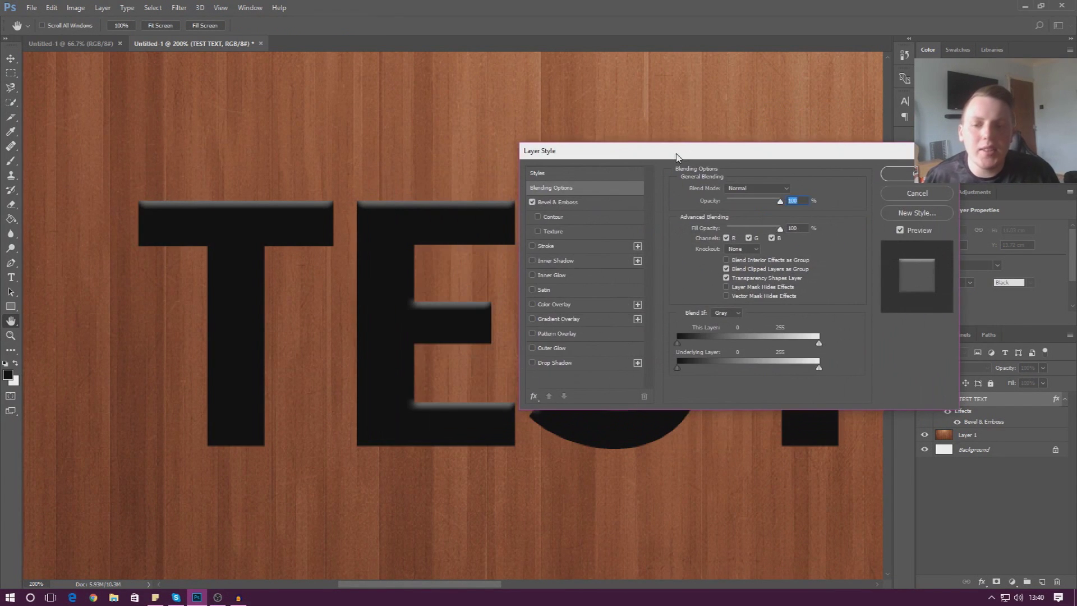
left_click(596, 200)
left_click_drag(595, 157, 538, 173)
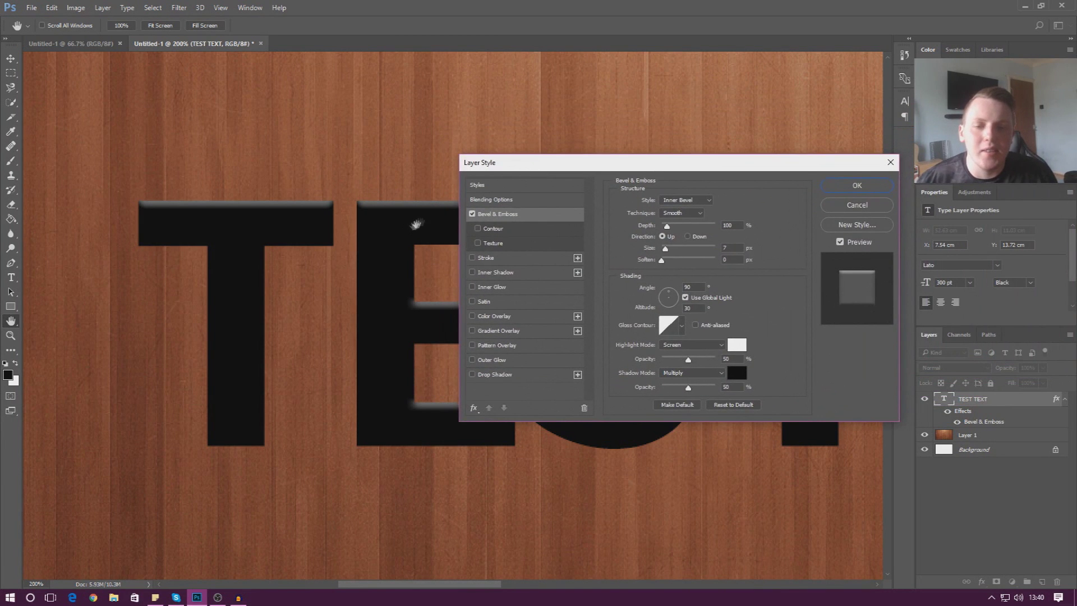
Step: Try the Outer Bevel and Emboss styles on the text's Bevel & Emboss effect
left_click(674, 200)
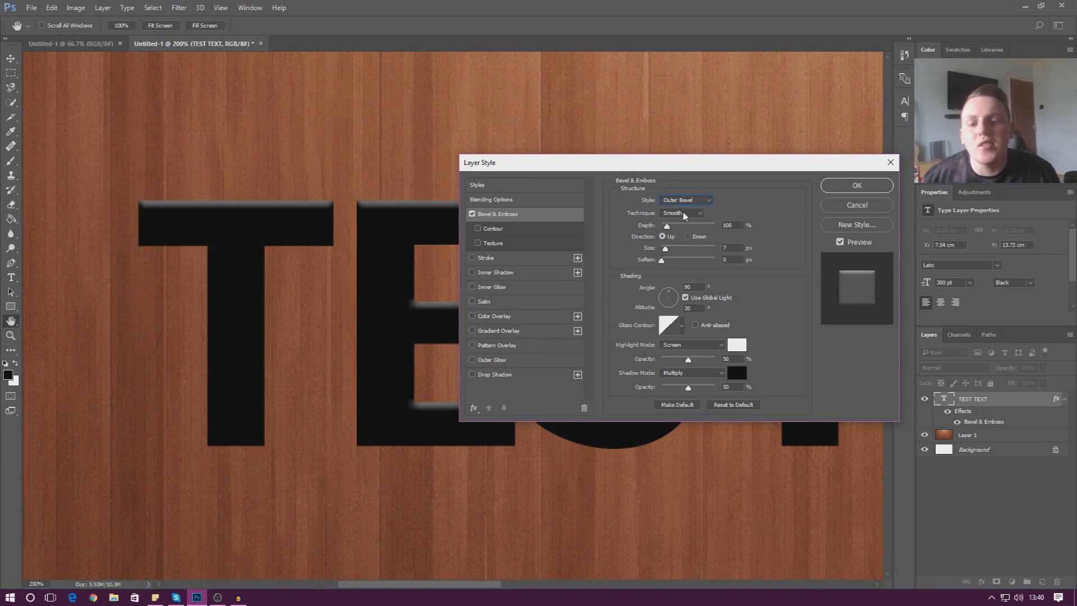
left_click(684, 216)
left_click(684, 200)
left_click(681, 203)
left_click(681, 204)
left_click(679, 224)
Step: Preview the Stroke Emboss and Outer Bevel styles on the text, and return the style to Inner Bevel
left_click(684, 203)
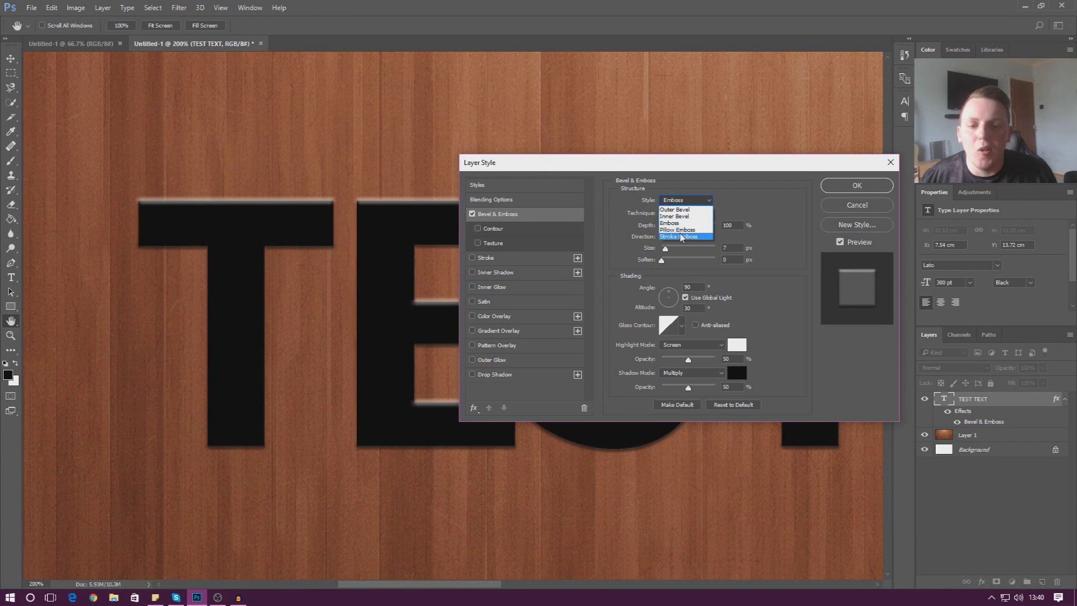
left_click(681, 236)
left_click(684, 200)
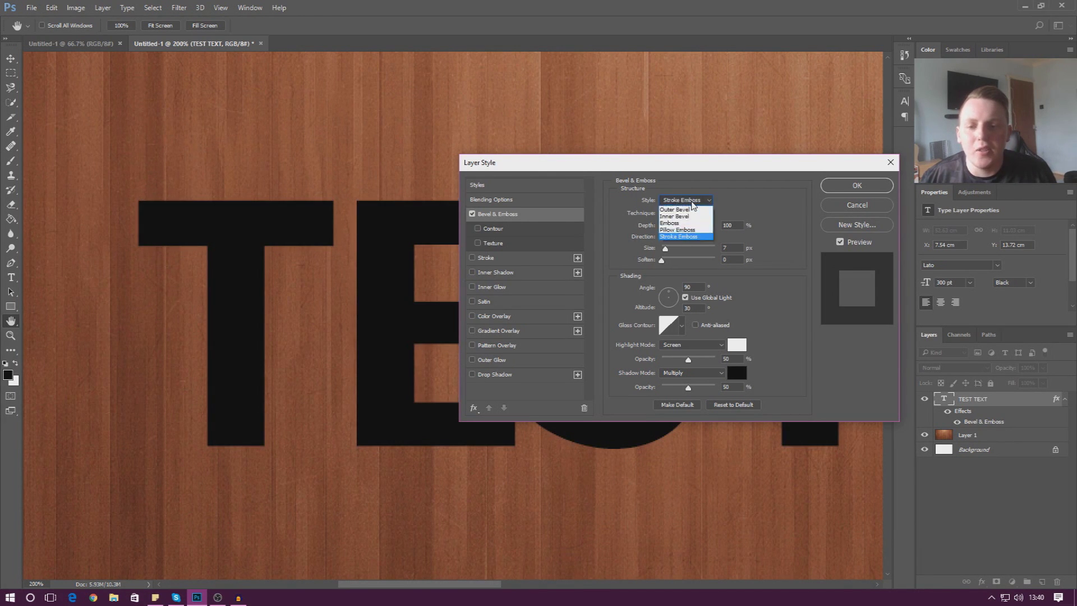
left_click(680, 209)
left_click(684, 200)
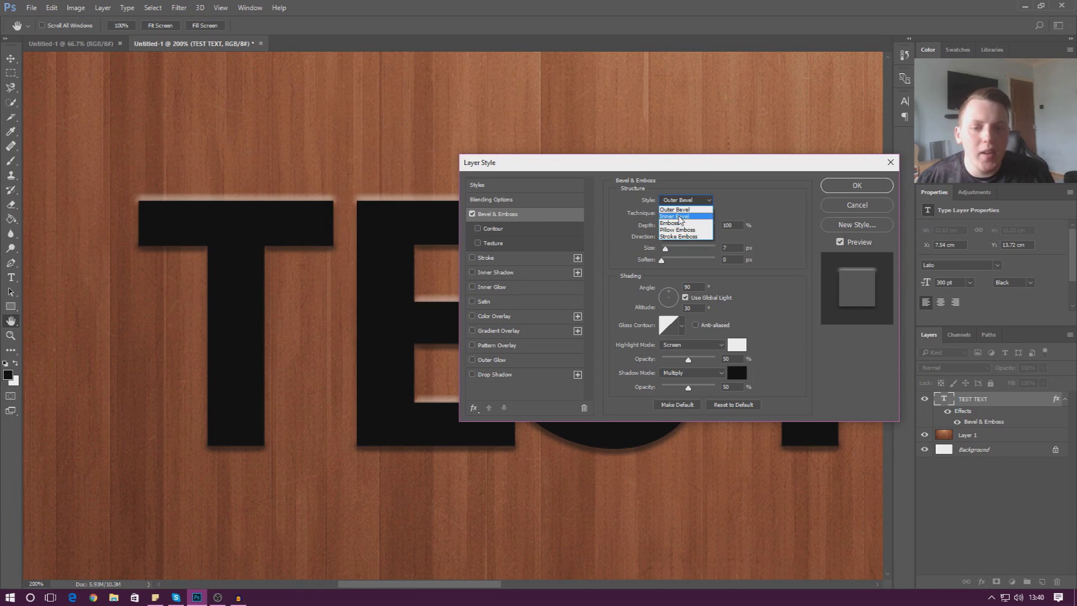
left_click(679, 216)
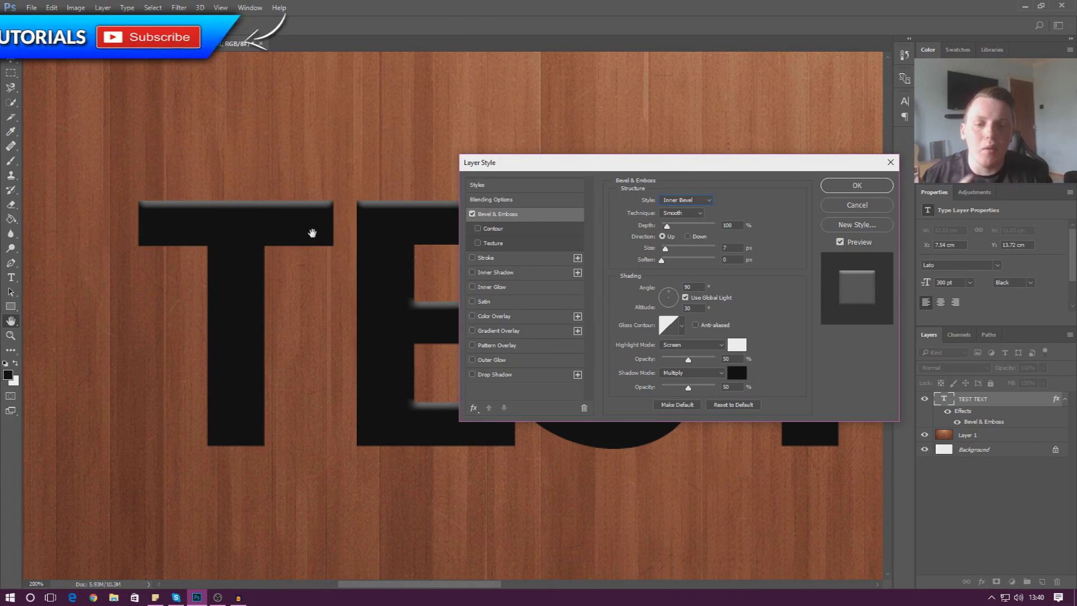
Step: Try the Emboss style on the text once more, and set the style back to Inner Bevel
left_click(676, 200)
left_click(670, 222)
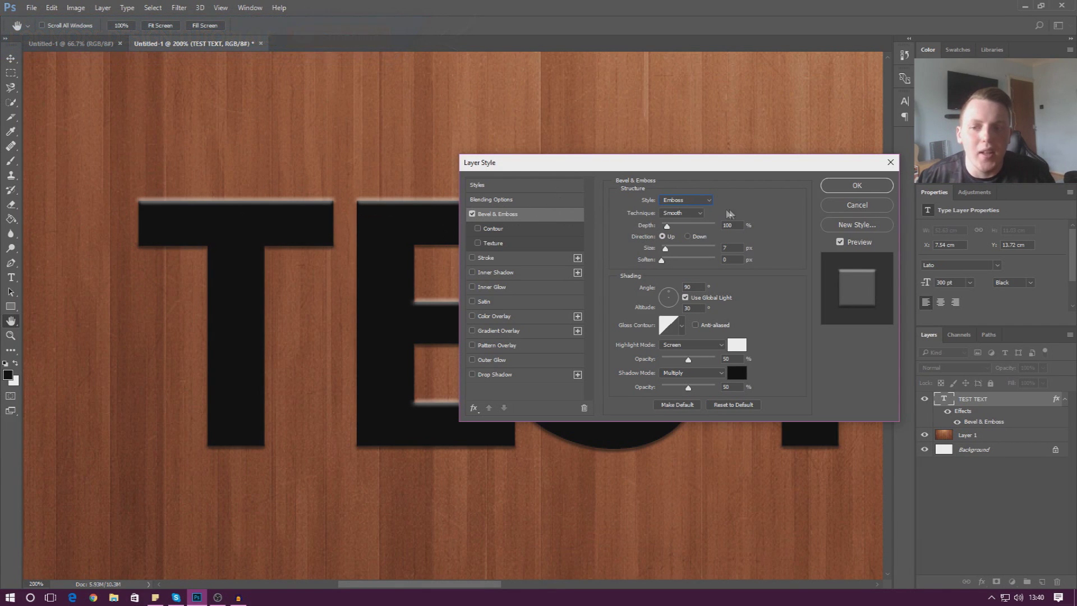
left_click(679, 199)
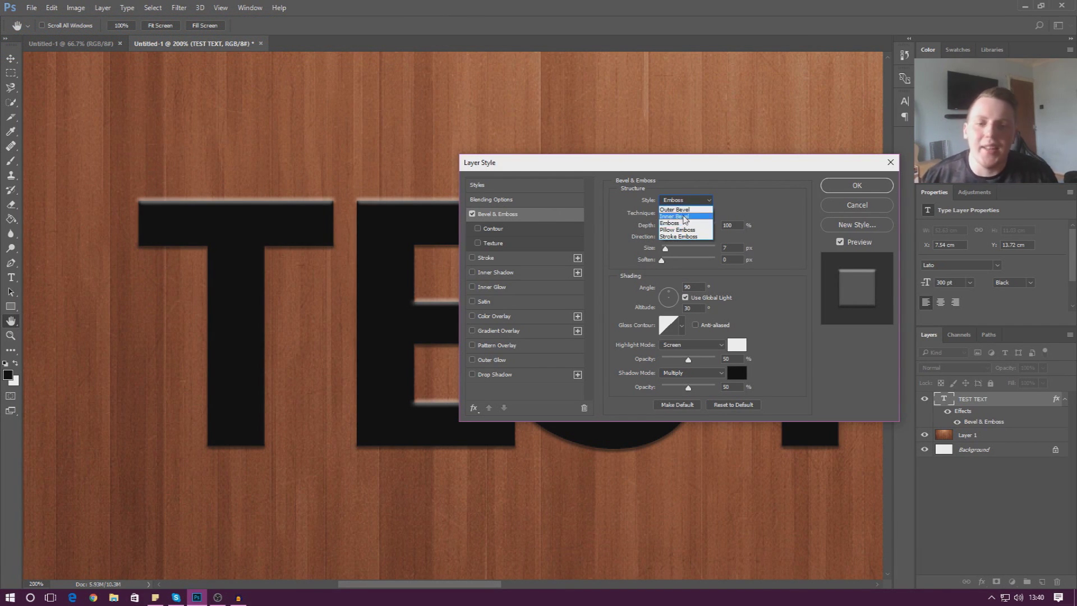
key("Escape")
left_click_drag(670, 169, 672, 151)
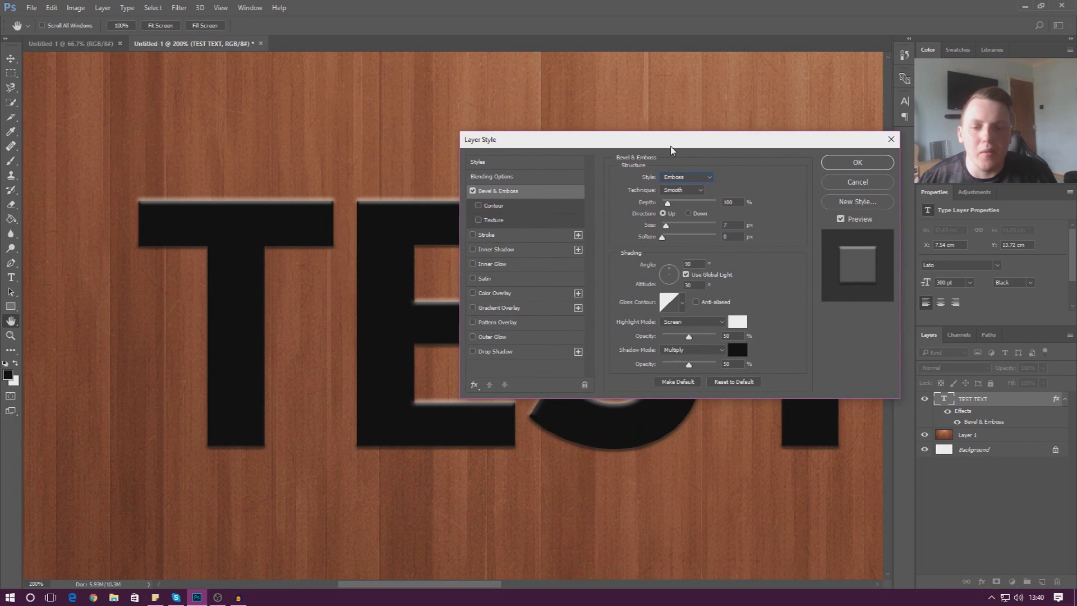
left_click(675, 189)
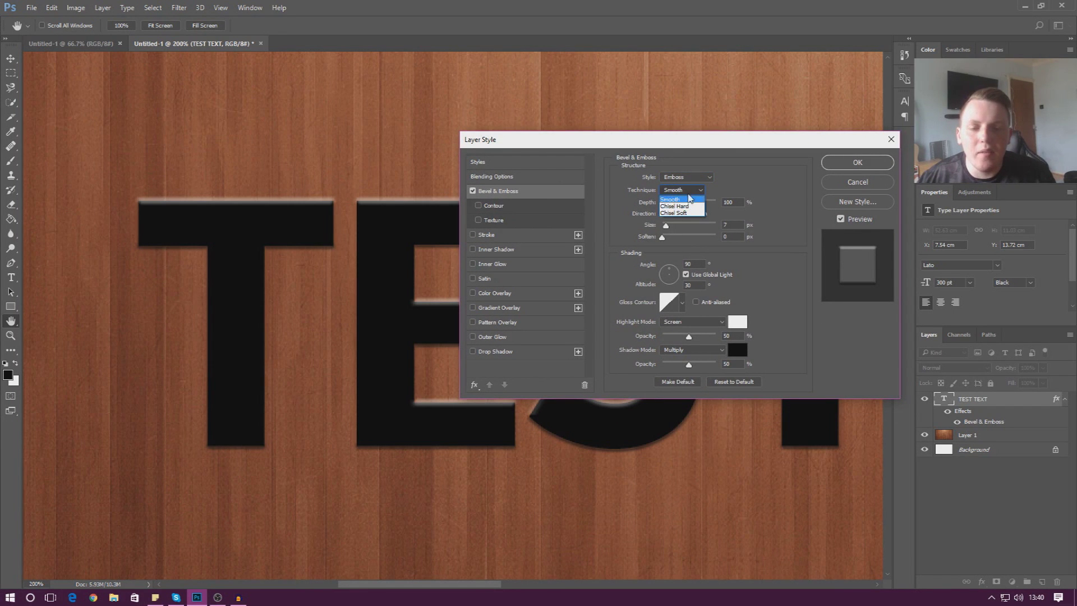
left_click(686, 178)
left_click(686, 178)
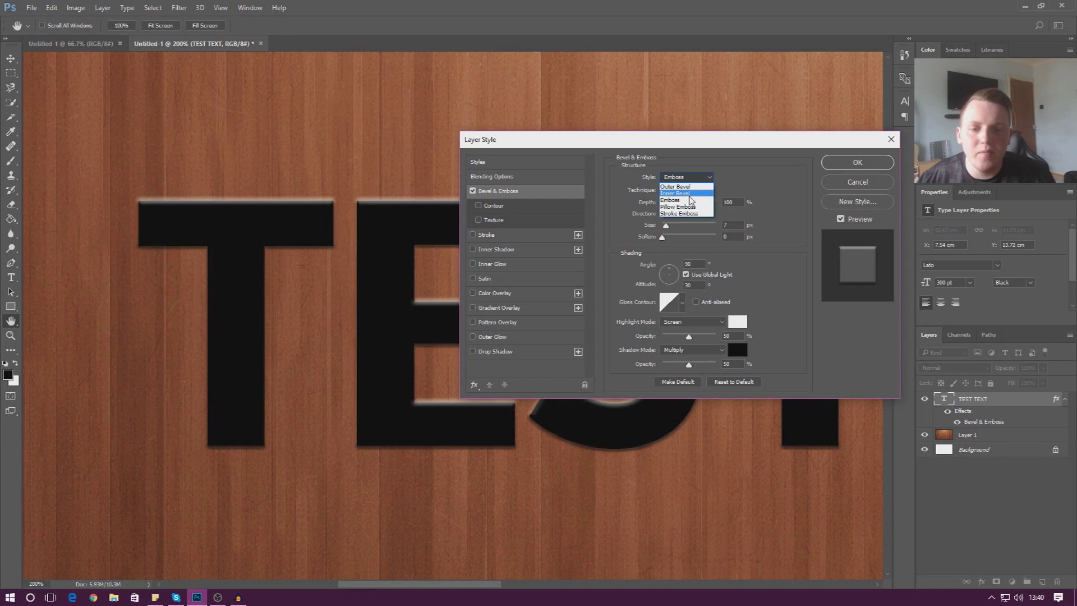
left_click(689, 194)
left_click(688, 177)
Step: Try the Chisel Hard technique on the text's inner bevel, and set the technique to Chisel Soft
left_click(691, 189)
left_click(691, 190)
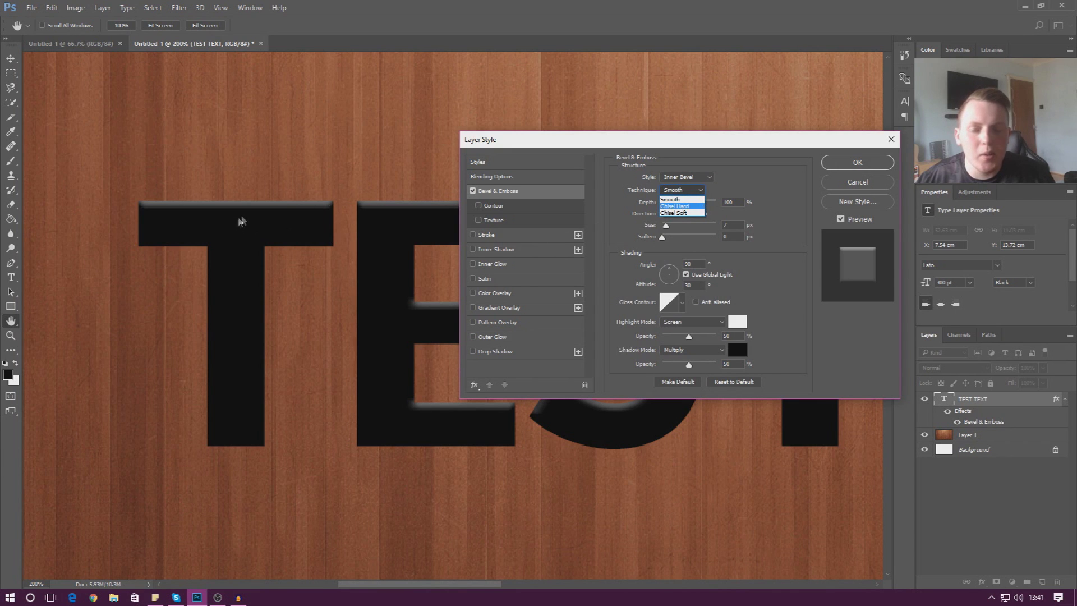
left_click(674, 205)
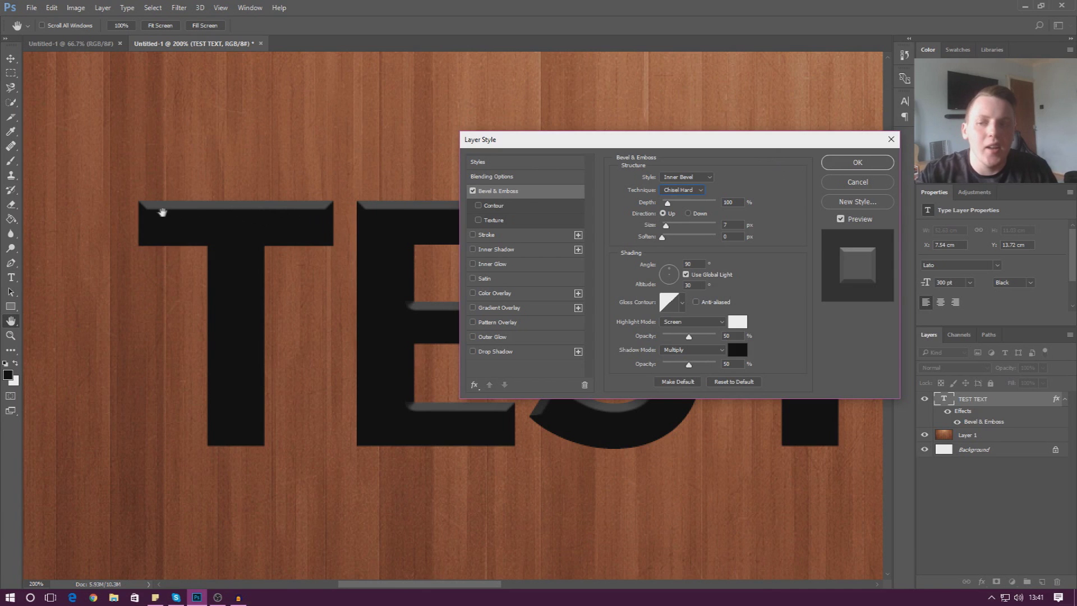
left_click(676, 210)
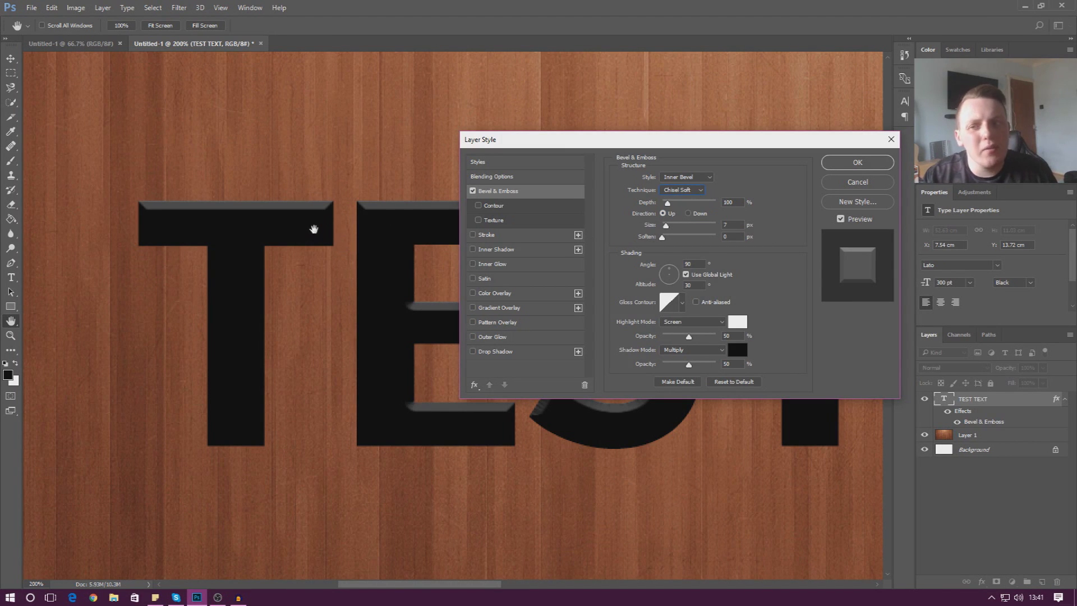
Step: Compare the Chisel Hard and Chisel Soft techniques on the text's inner bevel, and set the technique to Smooth
left_click(685, 191)
left_click(682, 203)
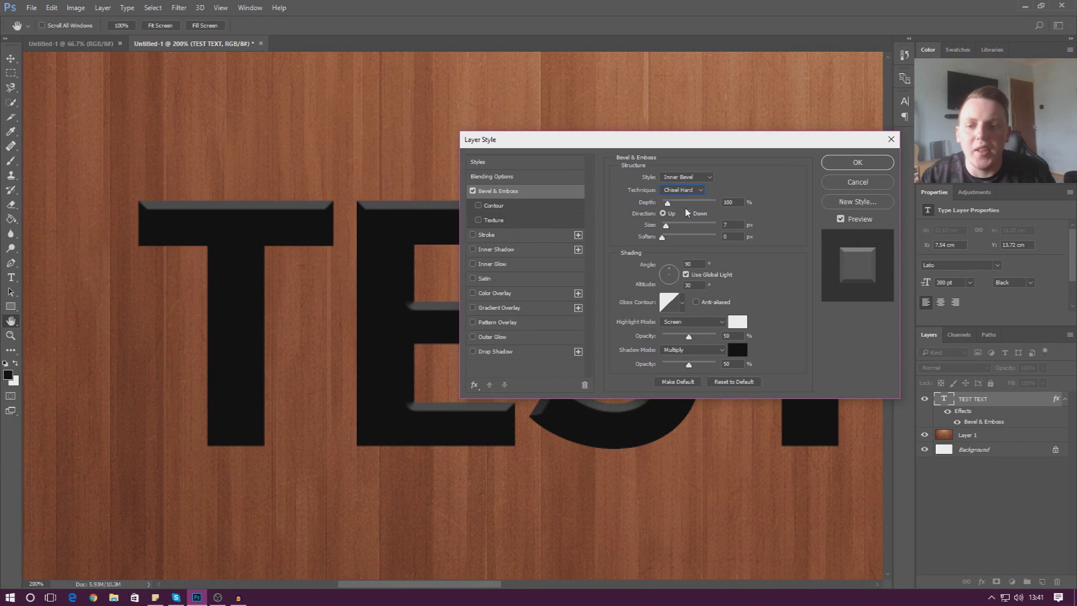
left_click(686, 192)
left_click(676, 209)
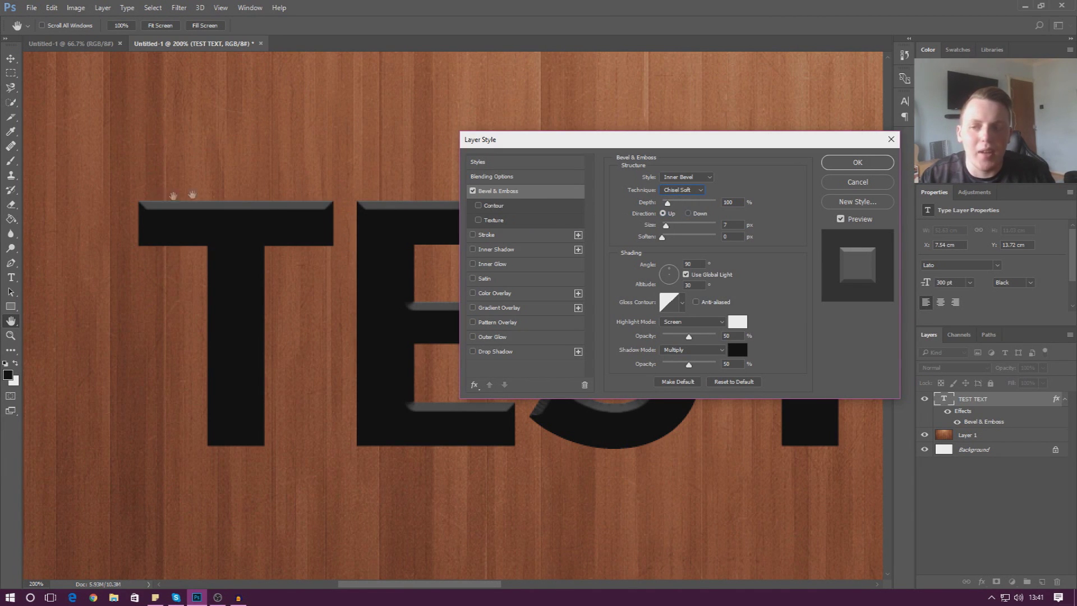
left_click(678, 190)
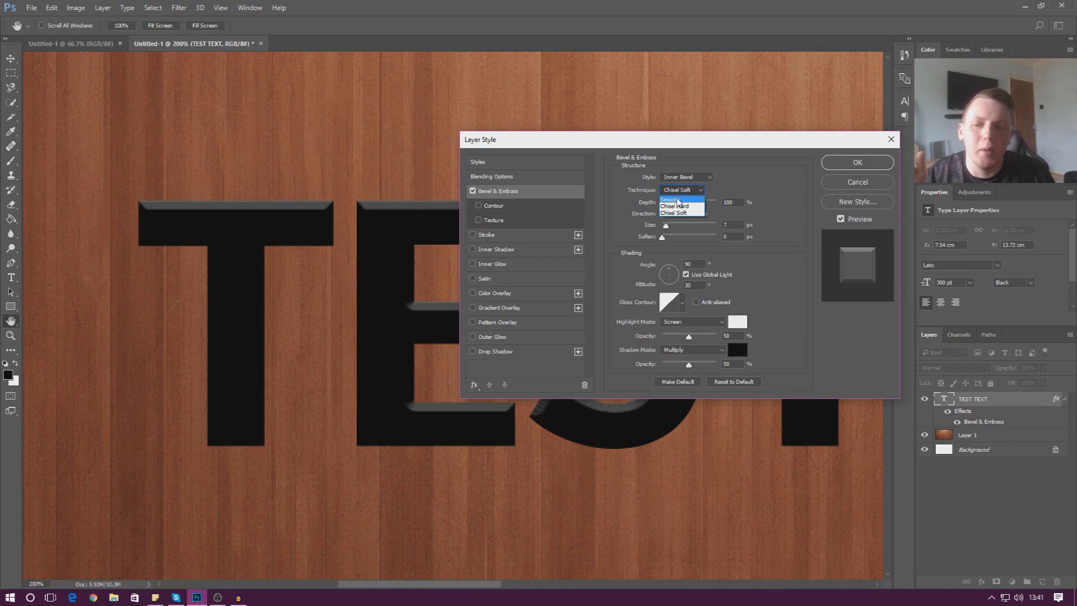
left_click(676, 196)
left_click(681, 192)
left_click(679, 193)
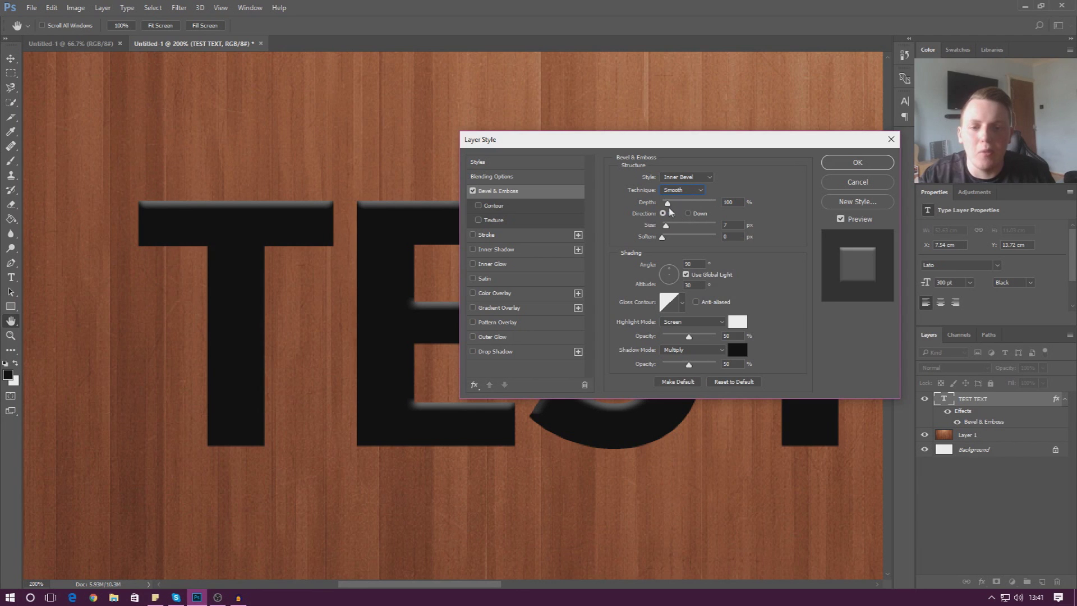
Step: Try a slightly higher and a lower depth on the text's bevel, and set the depth to 1000%
mouse_move(667, 203)
left_mouse_down()
mouse_move(691, 205)
mouse_move(690, 216)
mouse_move(651, 216)
mouse_move(673, 220)
left_mouse_up()
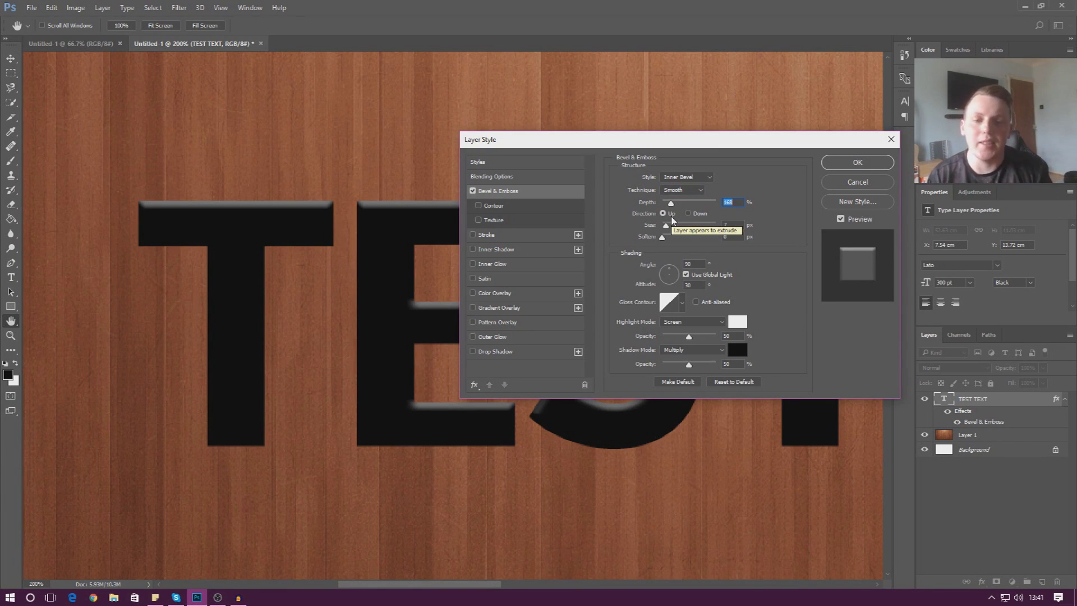
left_click_drag(671, 203, 664, 205)
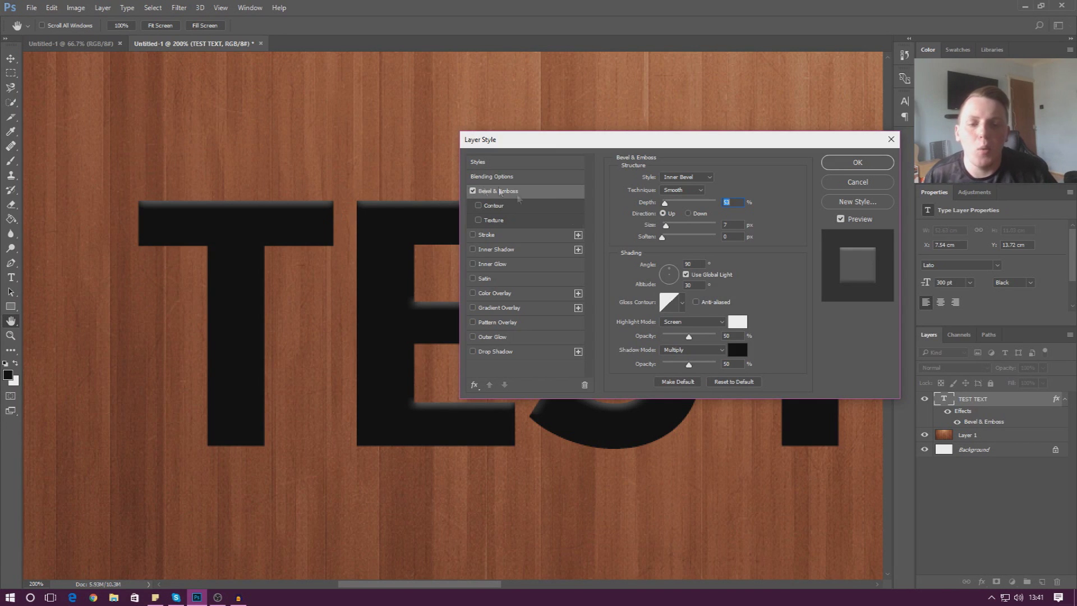
left_click_drag(675, 204, 718, 203)
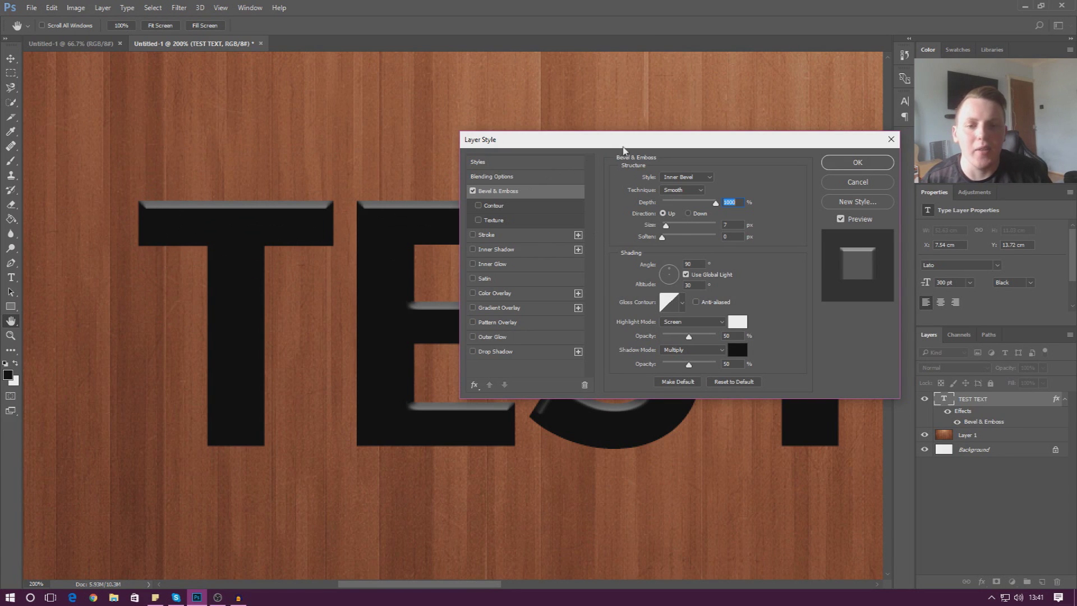
Step: Compare the Down and Up directions of the text's bevel repeatedly, and leave the direction set to Up
left_click_drag(623, 150, 534, 150)
left_click(599, 216)
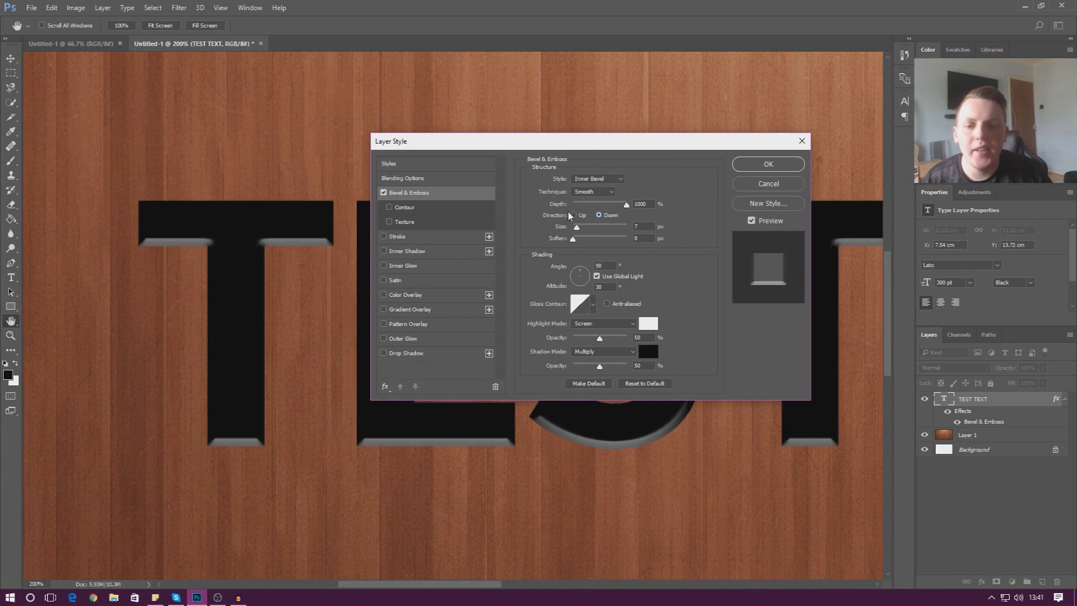
left_click(582, 215)
left_click(598, 215)
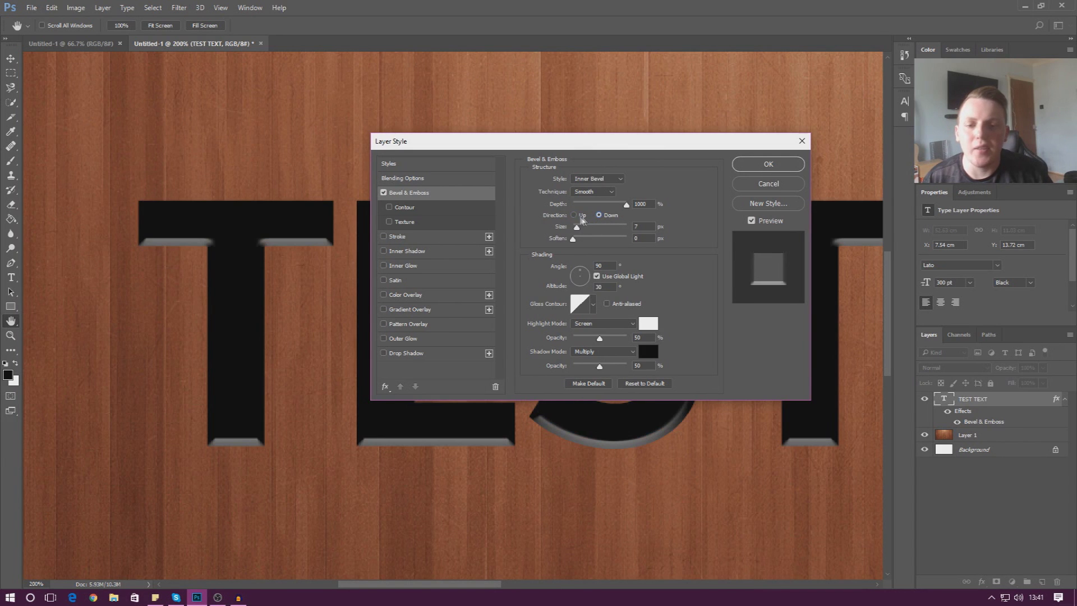
left_click(573, 216)
left_click(599, 216)
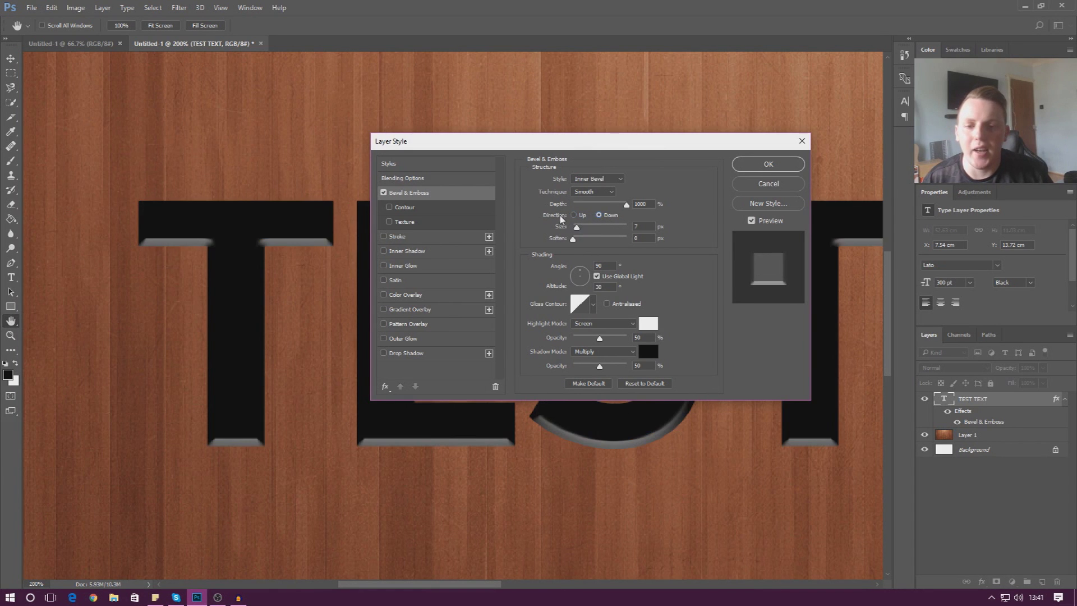
left_click(574, 215)
left_click(599, 216)
left_click(574, 216)
left_click(617, 219)
left_click(573, 215)
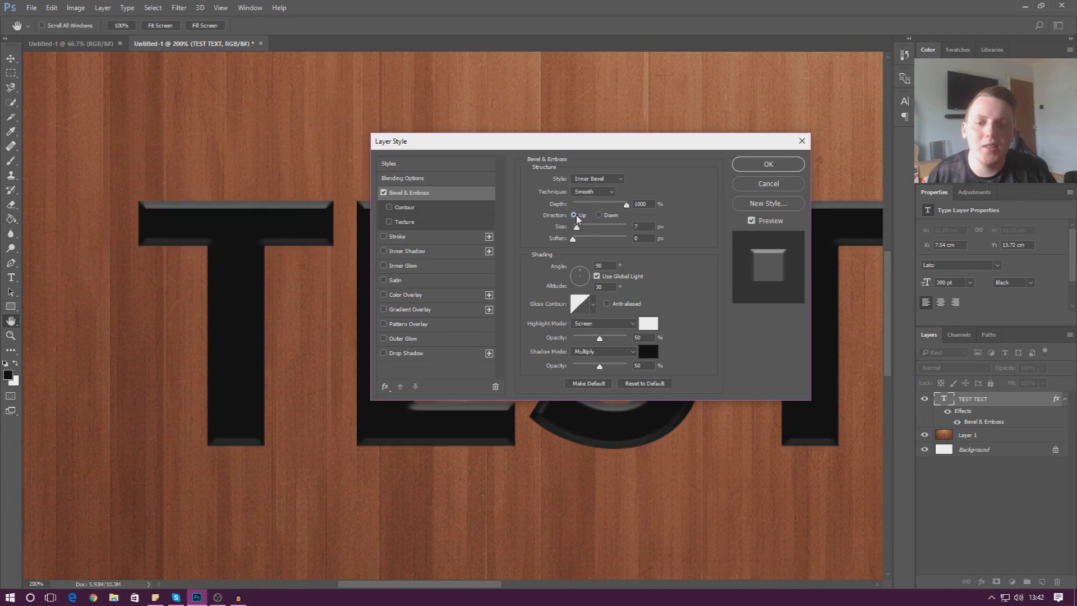
left_click(600, 215)
left_click(580, 214)
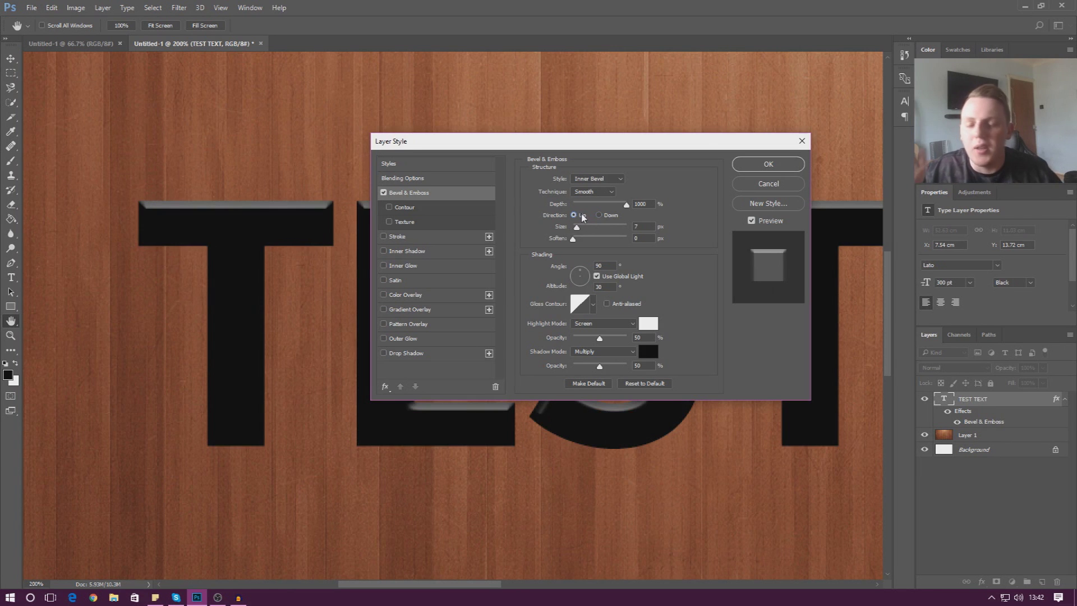
Step: Try larger bevel sizes of 21 px and 54 px on the text at full depth
left_click_drag(590, 151, 668, 143)
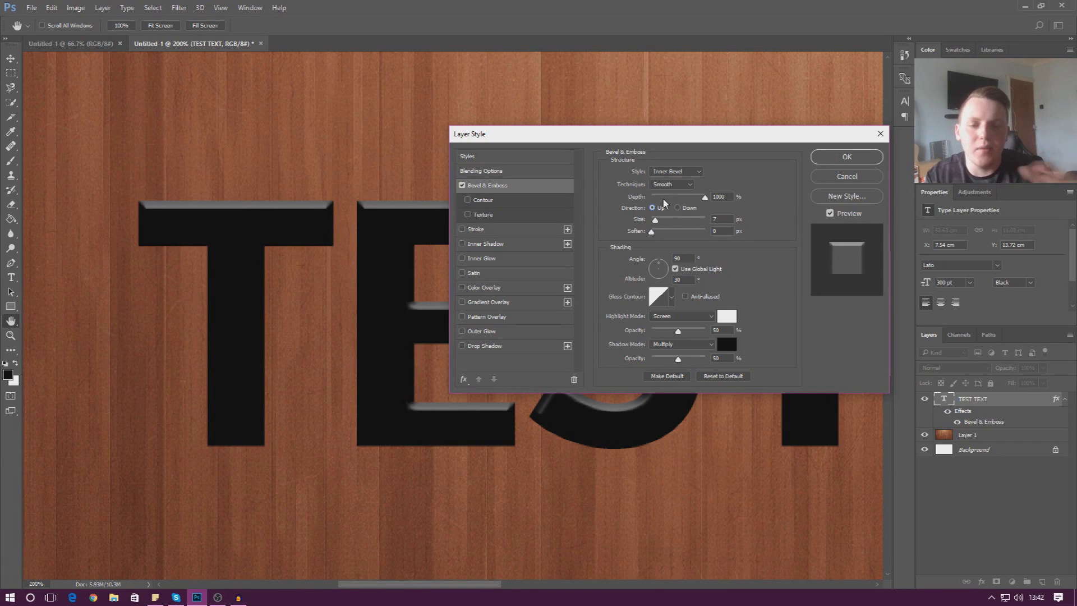
left_click_drag(655, 220, 659, 222)
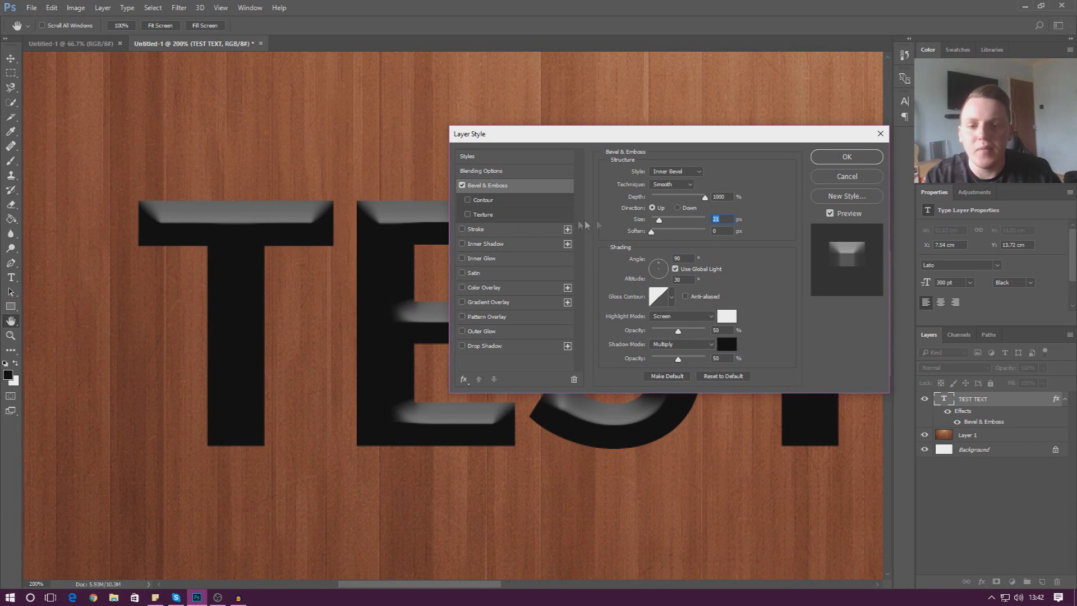
mouse_move(690, 198)
left_mouse_down()
mouse_move(661, 209)
mouse_move(707, 197)
left_mouse_up()
left_click_drag(658, 220, 668, 230)
left_click_drag(624, 141, 845, 123)
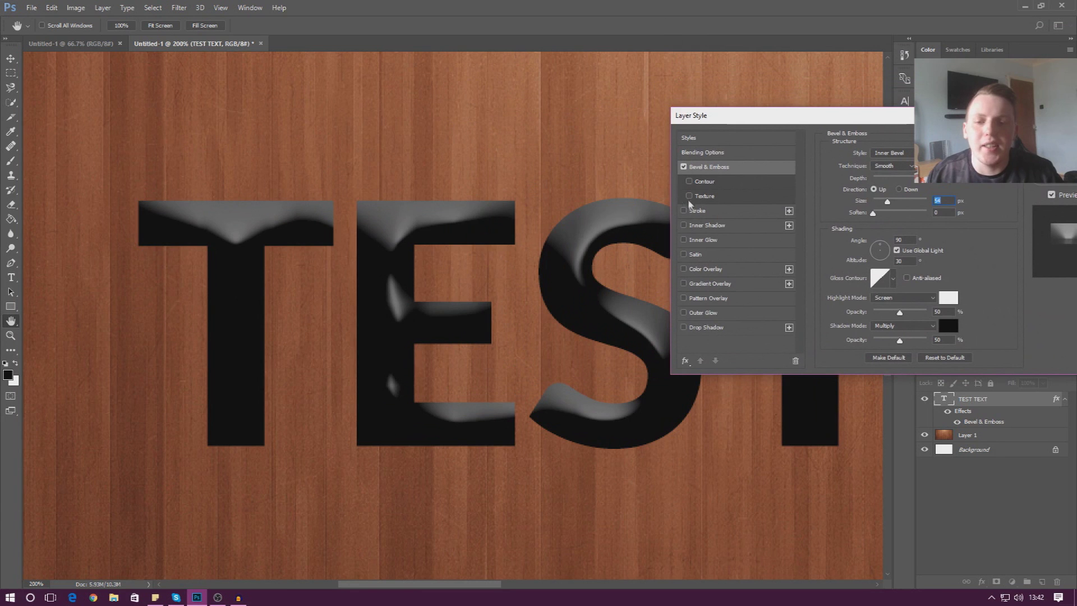
left_click_drag(795, 122, 626, 146)
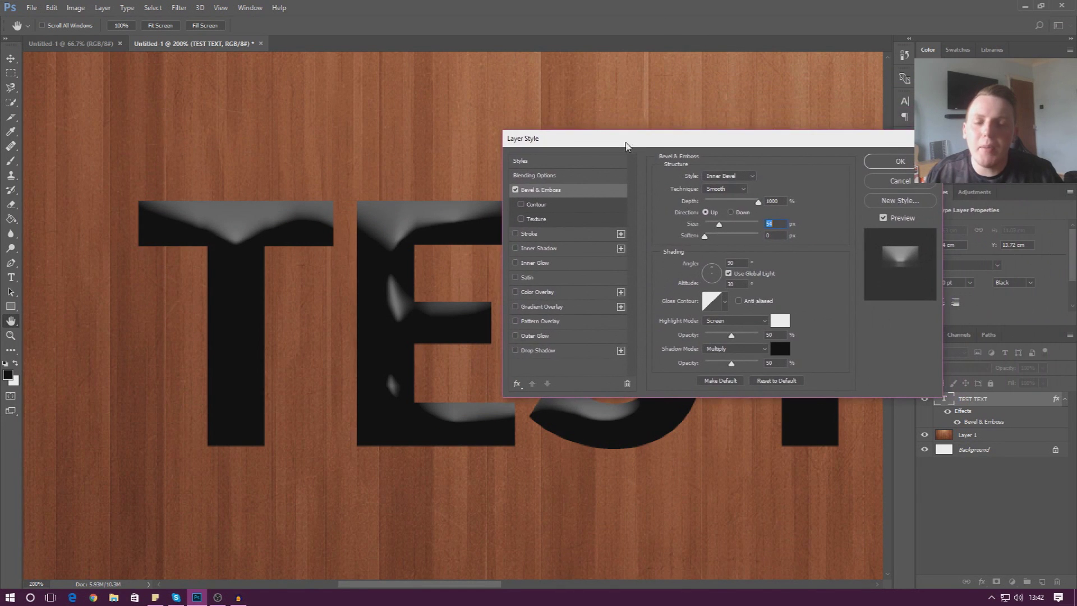
Step: Set the bevel's size to 7 px and its soften amount to 3 px
mouse_move(717, 225)
left_mouse_down()
mouse_move(724, 242)
mouse_move(714, 242)
mouse_move(730, 244)
mouse_move(711, 240)
mouse_move(722, 246)
left_mouse_up()
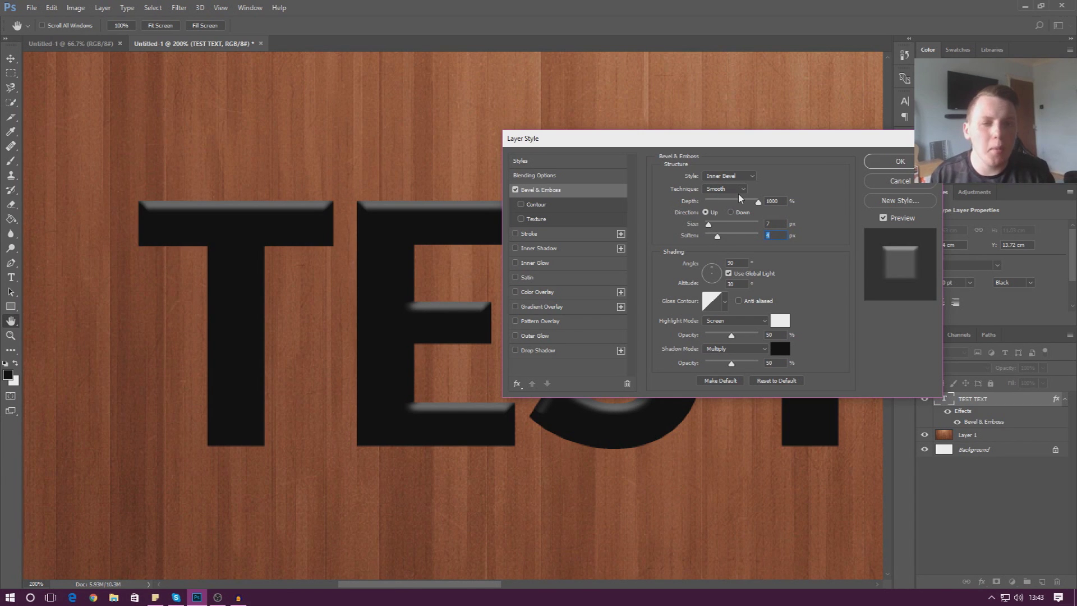
left_click_drag(717, 237, 717, 238)
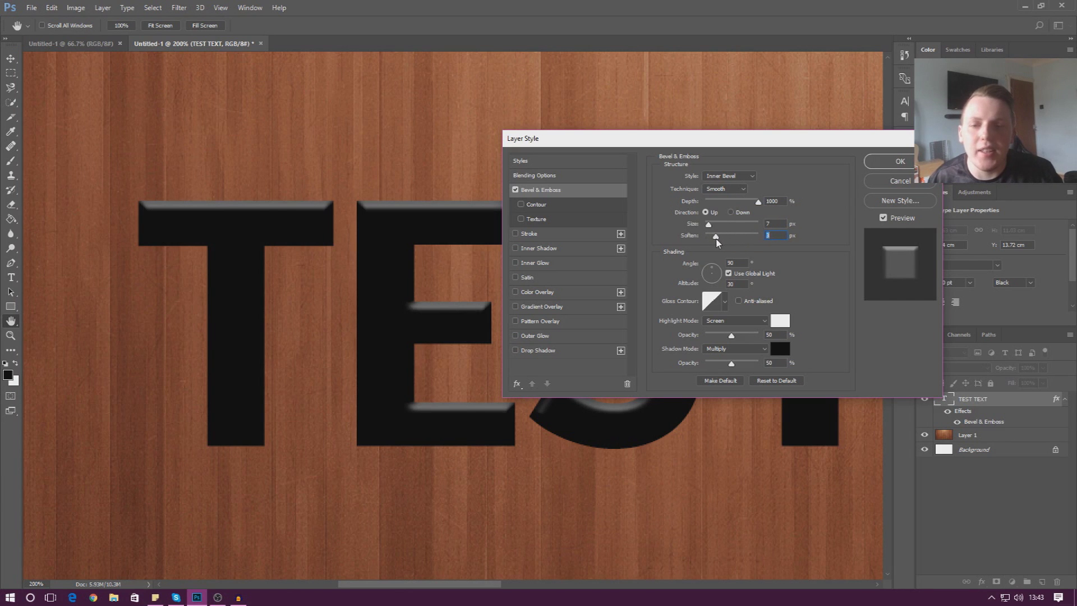
left_click_drag(734, 139, 364, 268)
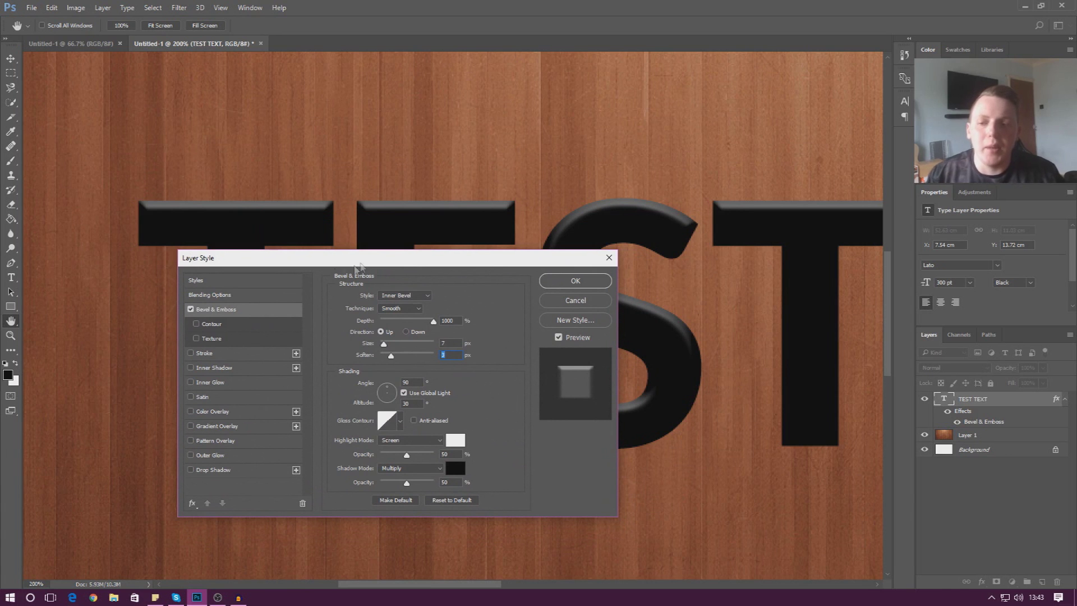
Step: Reduce the text layer's fill opacity to 0% in the blending options and apply the layer style
left_click(212, 295)
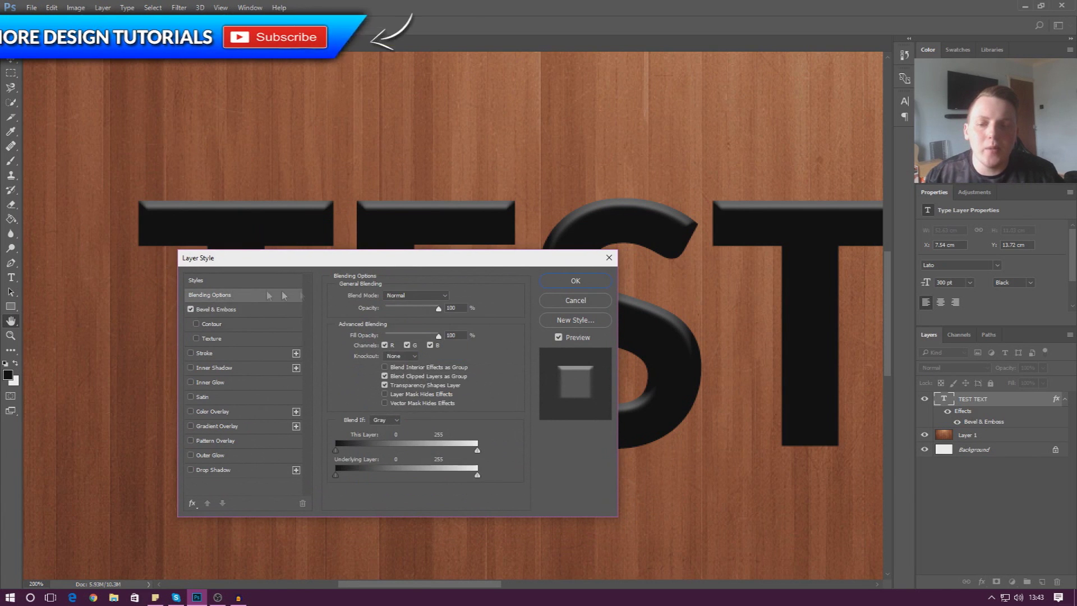
left_click_drag(425, 335, 372, 346)
left_click_drag(392, 263, 467, 470)
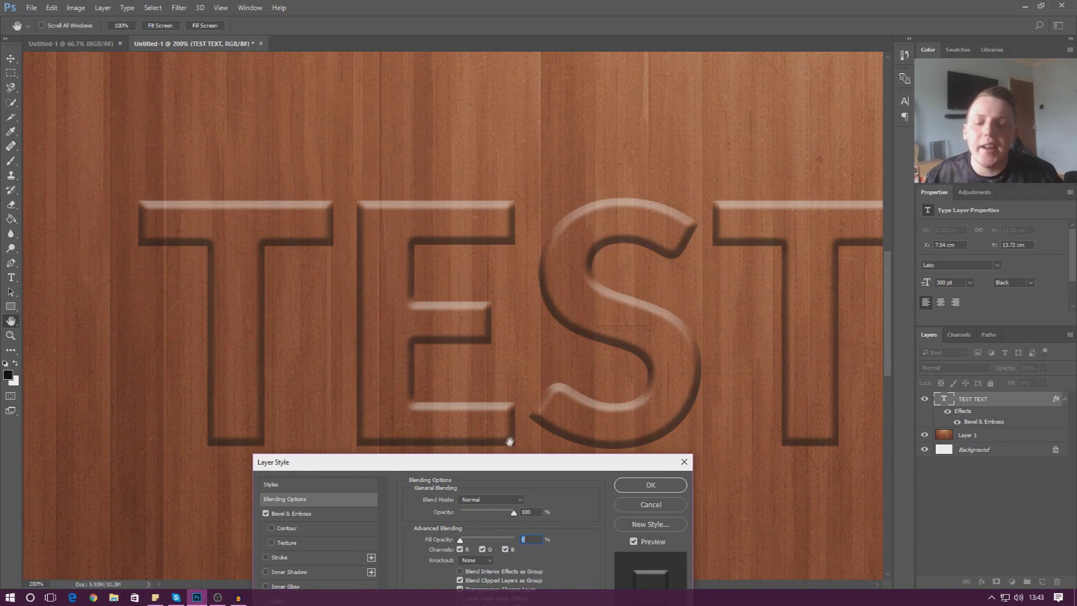
left_click_drag(497, 462, 543, 183)
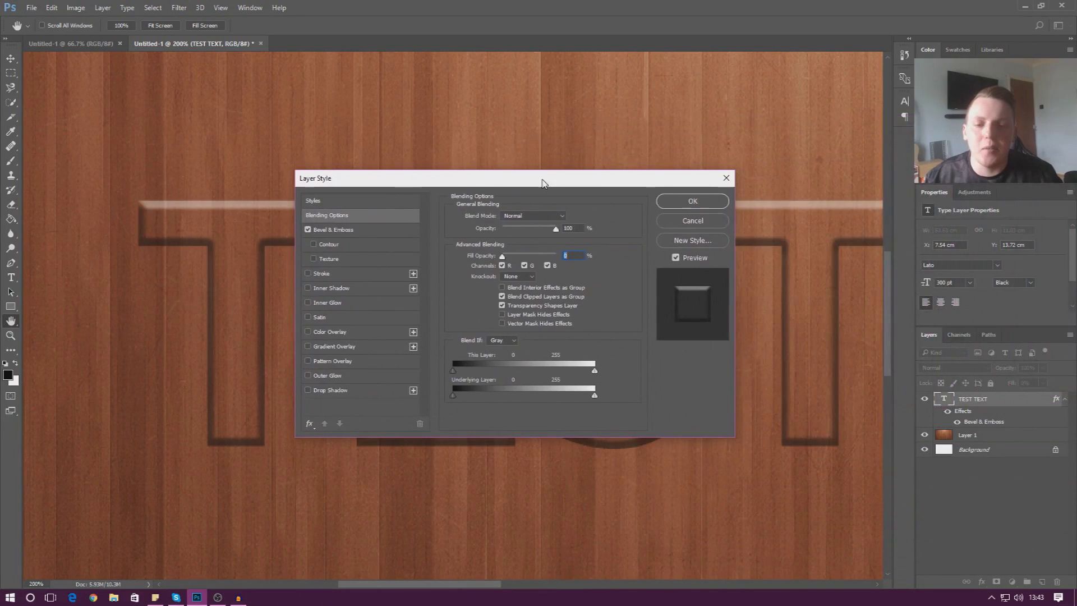
left_click(692, 201)
Step: Examine the bevelled text against the wood background, both as a whole and close up on its first letters
key("z")
left_click_drag(420, 335, 346, 329)
left_click_drag(448, 310, 461, 308)
right_click(463, 312)
left_click(473, 318)
left_click(464, 308)
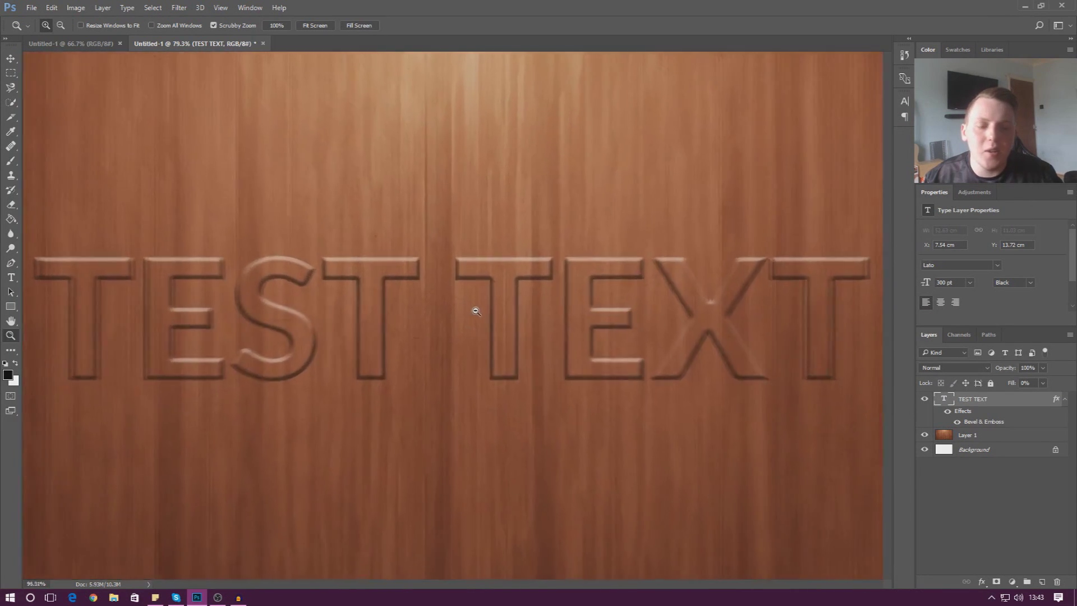
left_click_drag(39, 288, 63, 293)
Step: Reopen the text layer's Bevel & Emboss settings and change the light to an angle of about 45° and an altitude of 16°
right_click(968, 404)
key("Escape")
key("h")
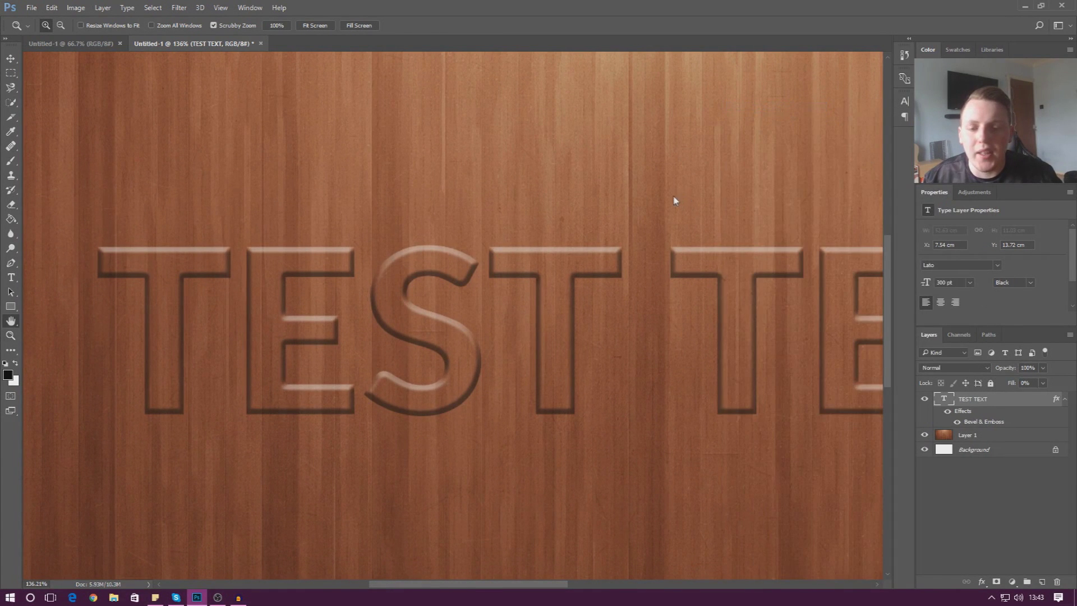
left_click_drag(402, 180, 506, 115)
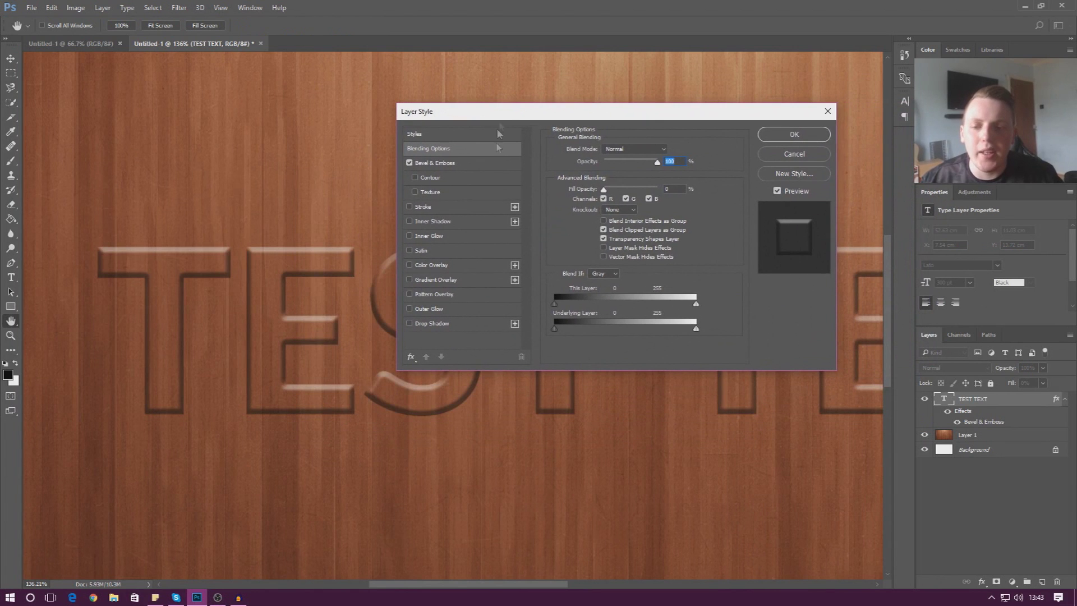
left_click(443, 163)
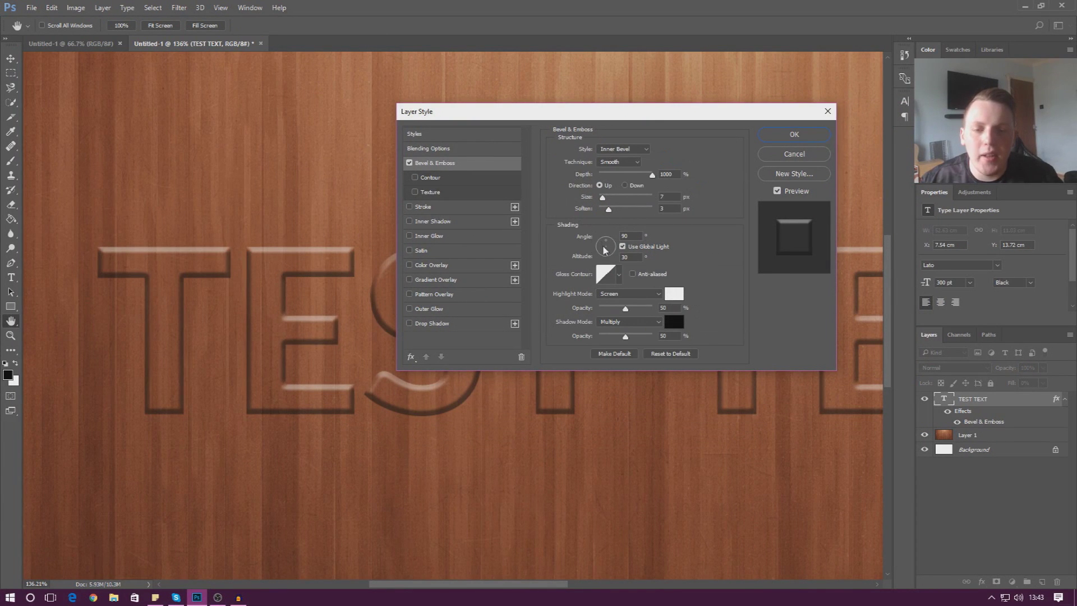
left_click_drag(604, 245, 611, 247)
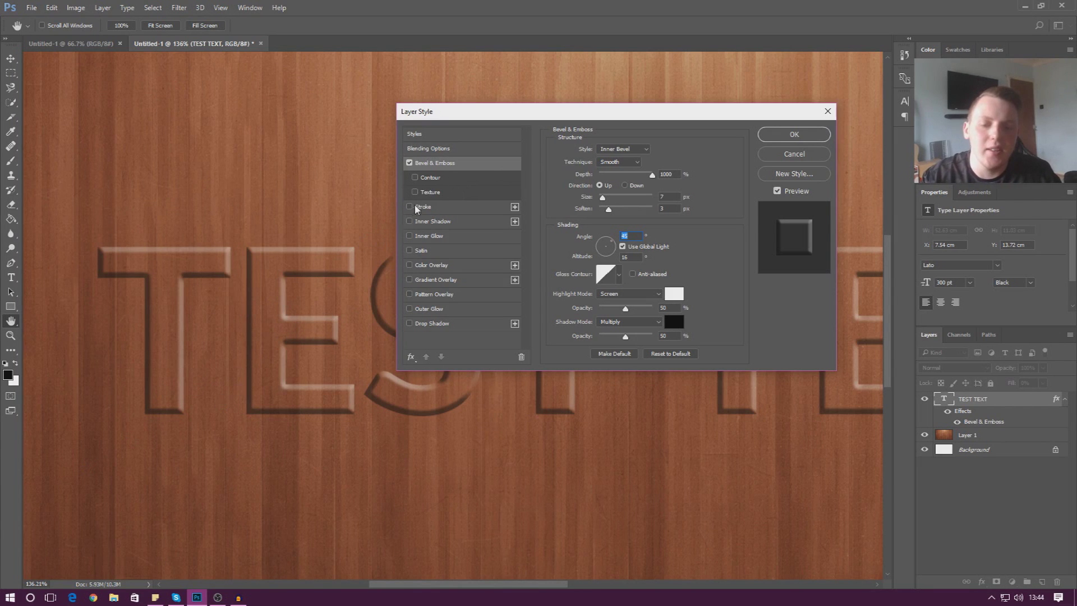
Step: Try different light directions on the text's bevel, and set the angle to 74° and the altitude to 11°
left_click_drag(527, 111, 478, 383)
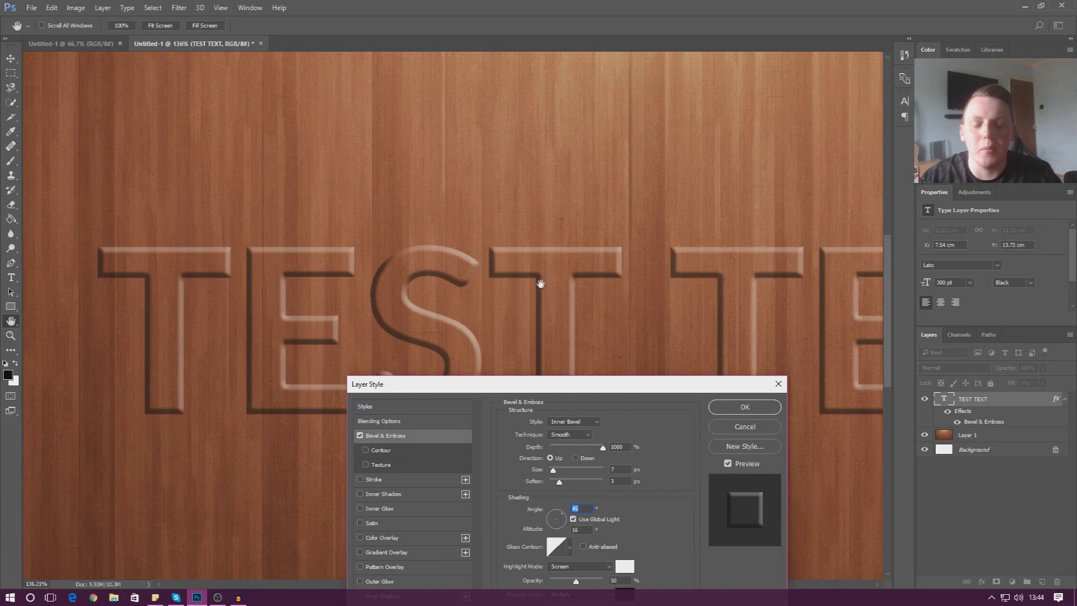
left_click_drag(551, 386, 752, 188)
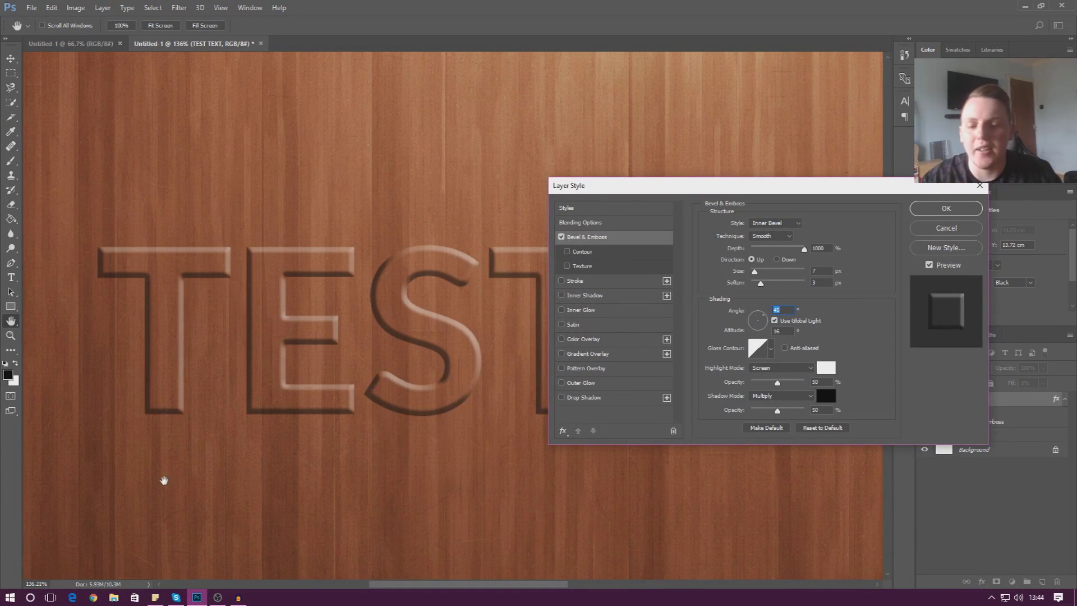
left_click_drag(657, 189, 650, 168)
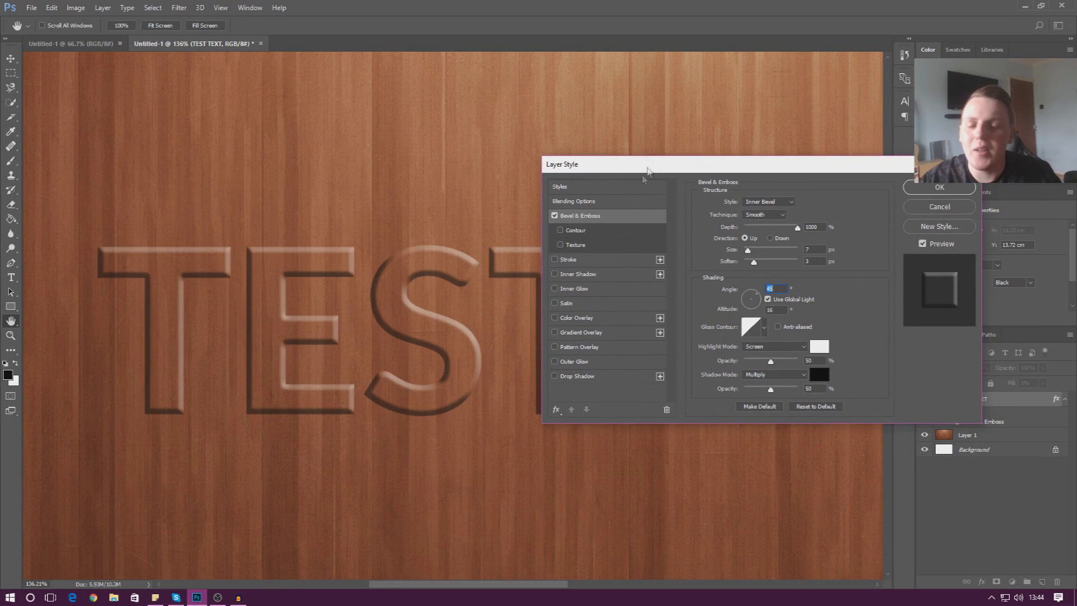
mouse_move(757, 297)
left_mouse_down()
mouse_move(741, 297)
mouse_move(758, 294)
left_mouse_up()
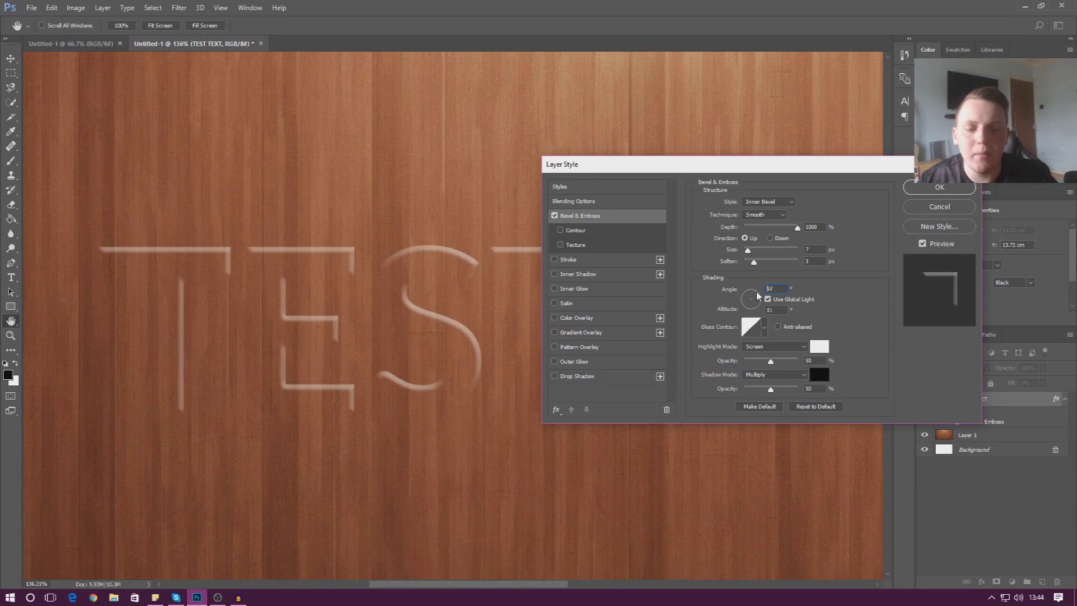
mouse_move(741, 295)
left_mouse_down()
mouse_move(745, 316)
mouse_move(764, 297)
mouse_move(747, 295)
mouse_move(754, 302)
left_mouse_up()
left_click_drag(754, 303, 753, 291)
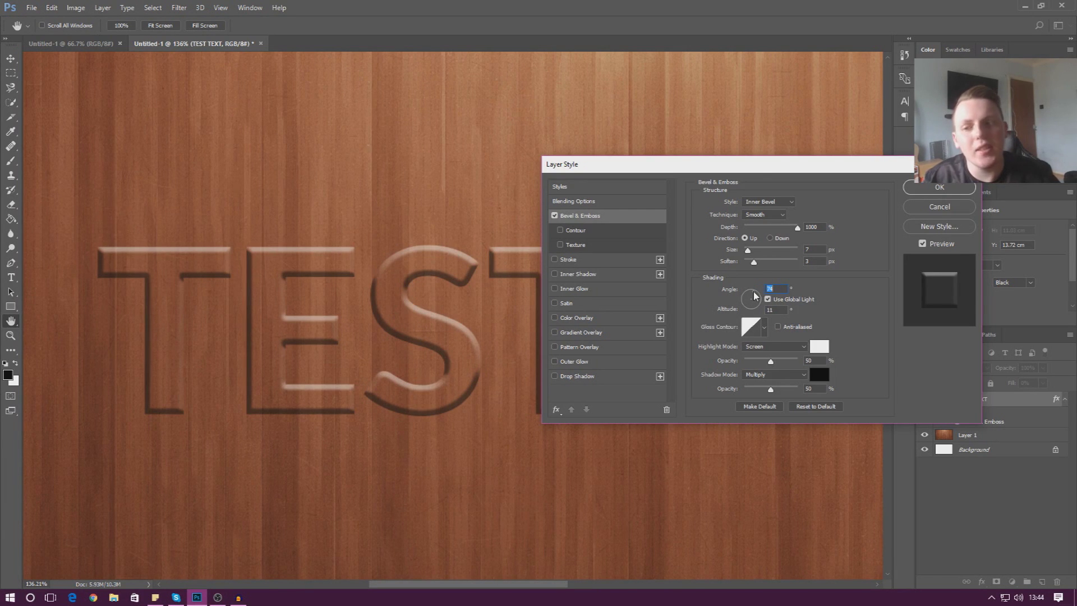
left_click_drag(756, 169, 723, 184)
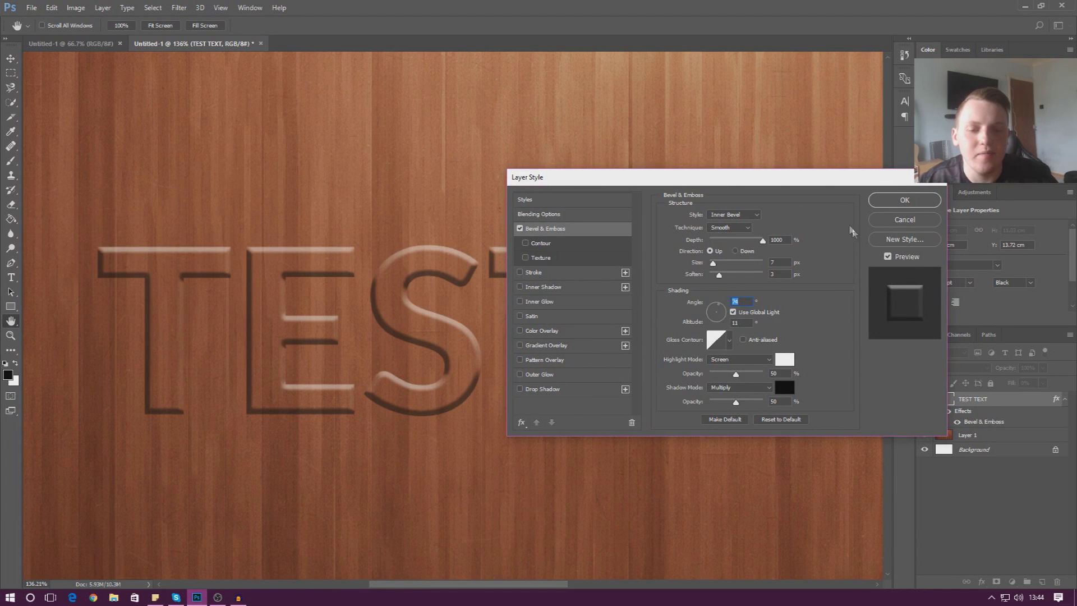
left_click_drag(739, 181, 774, 147)
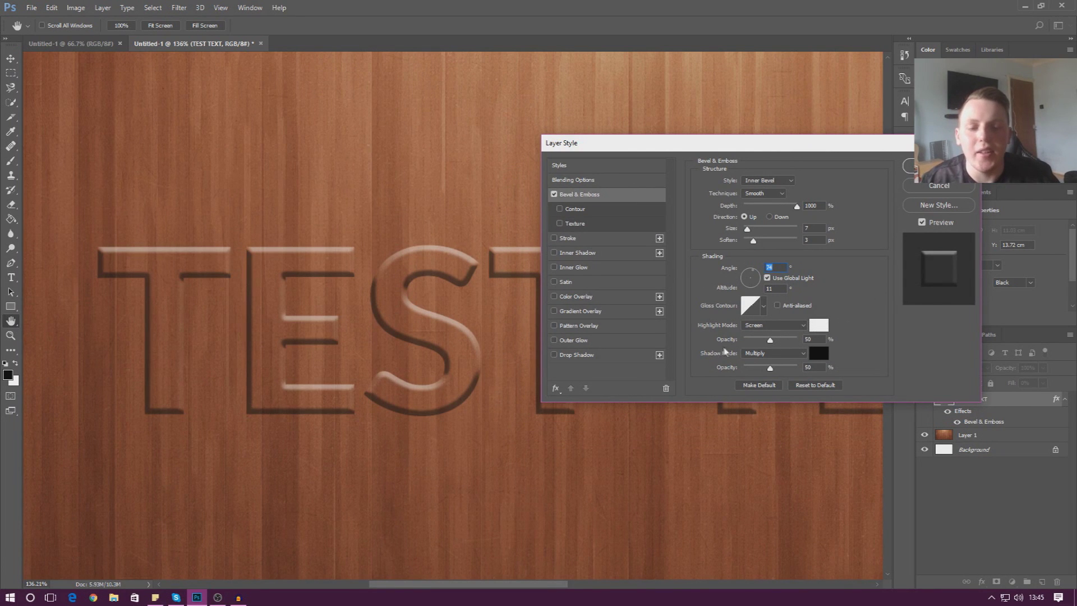
left_click(780, 332)
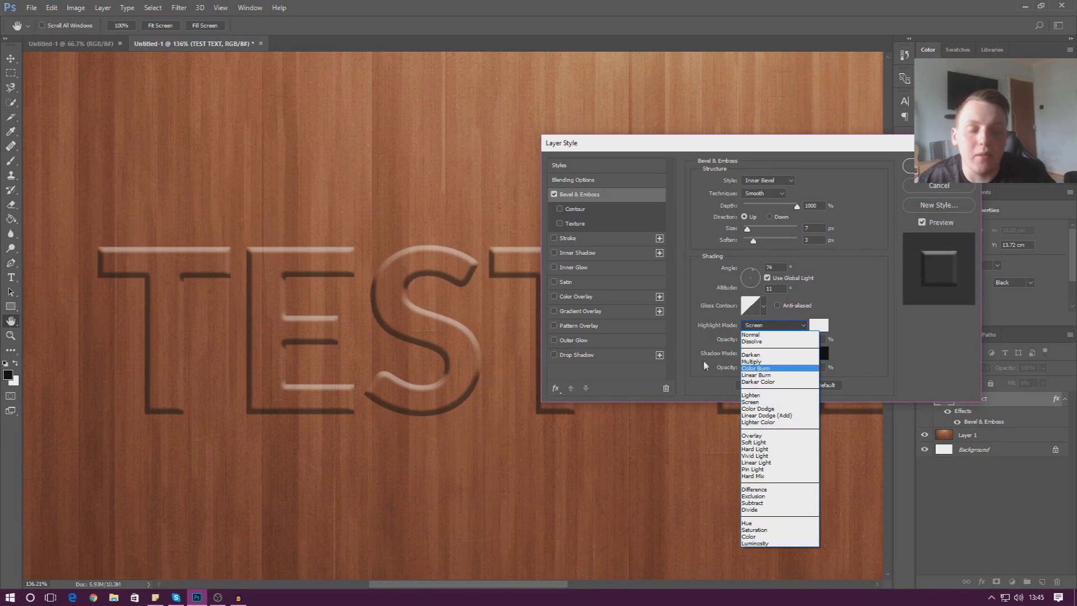
left_click(796, 325)
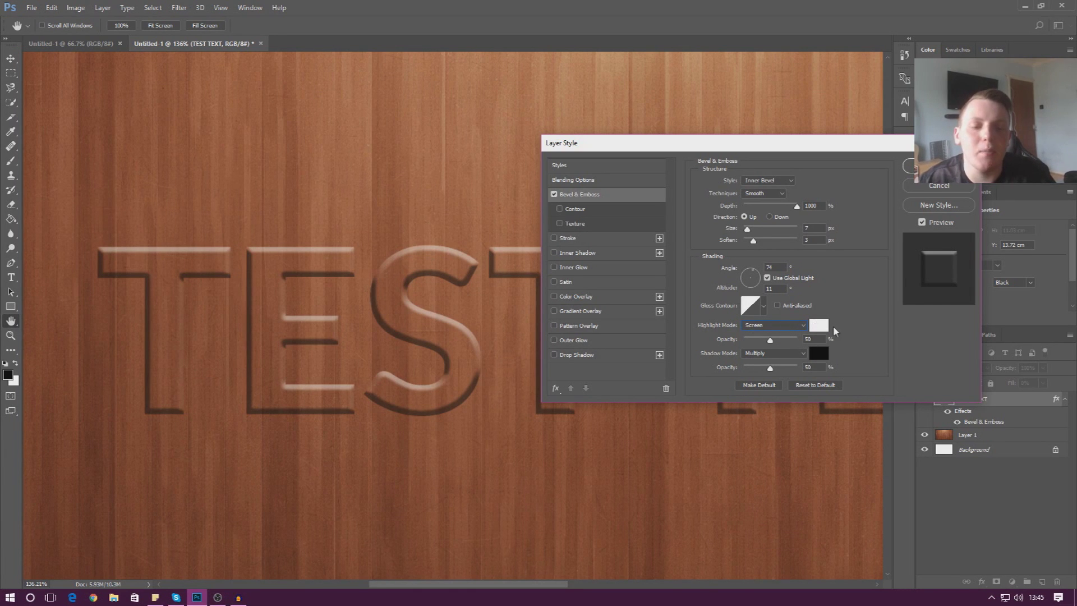
Step: Try green (#3cff00) as the bevel's highlight colour
left_click(817, 328)
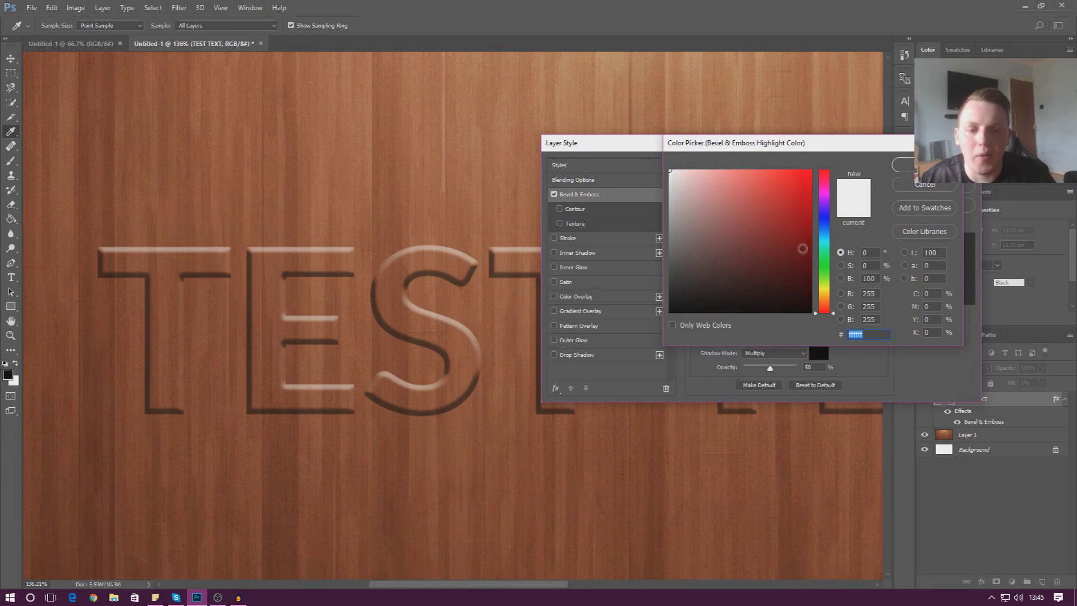
left_click(823, 271)
mouse_move(749, 257)
left_mouse_down()
mouse_move(847, 154)
mouse_move(633, 232)
mouse_move(548, 314)
left_mouse_up()
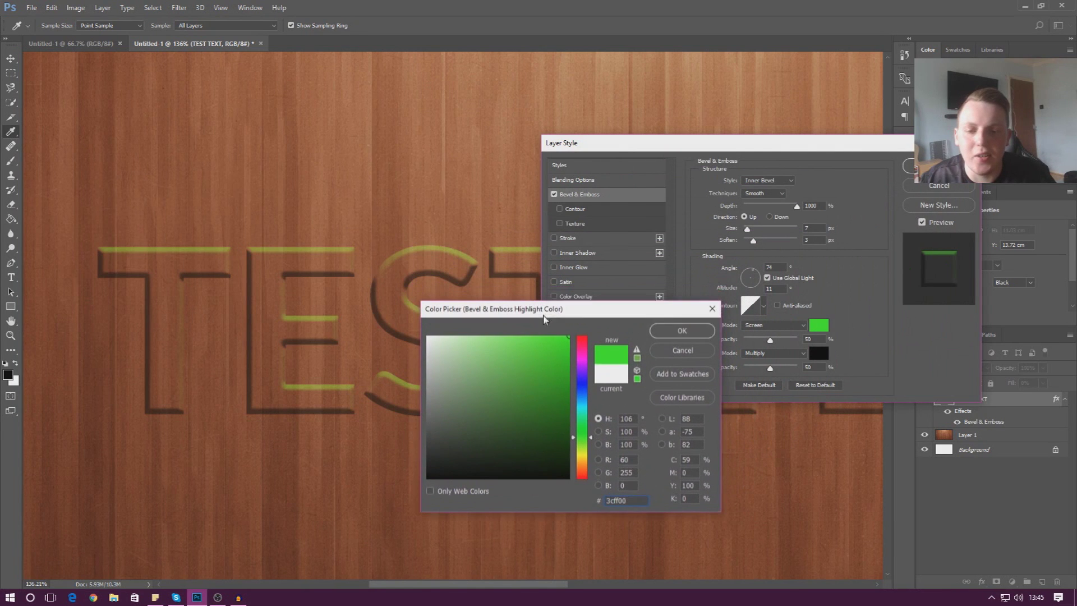
left_click(693, 334)
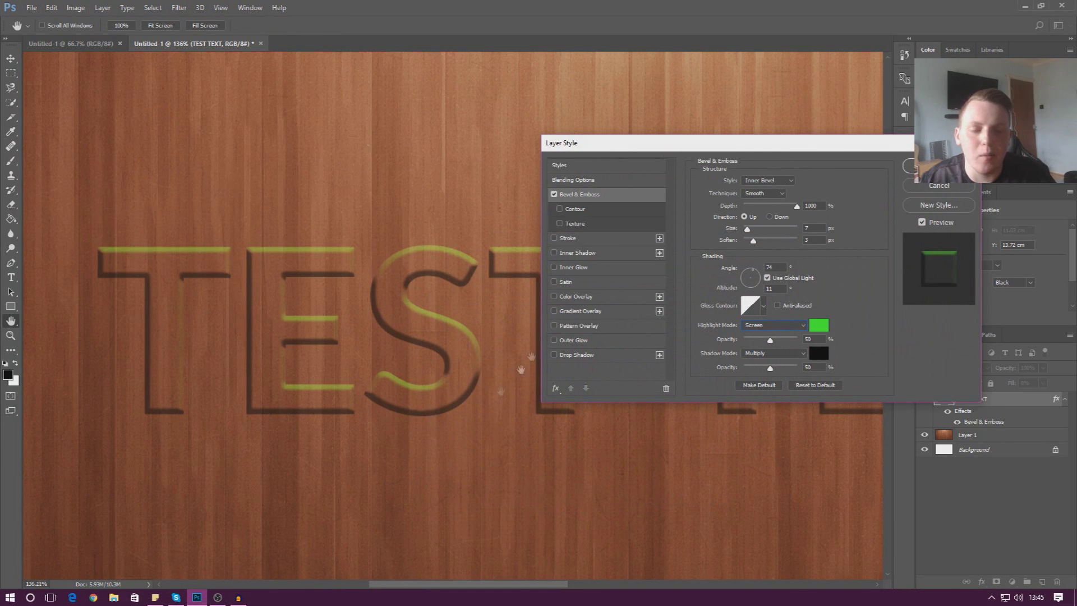
Step: Change the bevel's highlight colour to a bright cyan
left_click(812, 326)
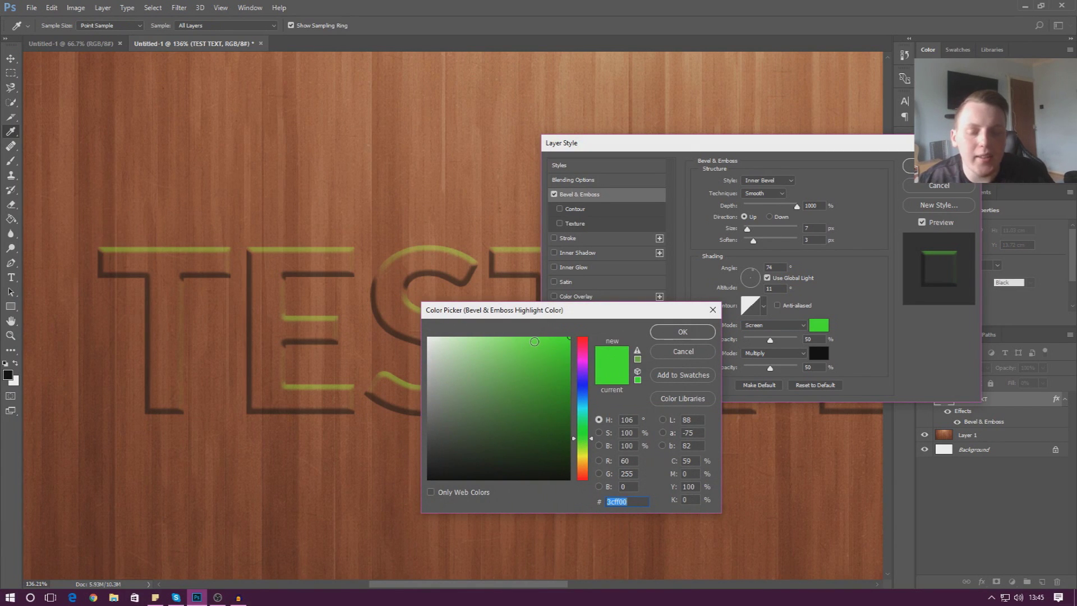
left_click_drag(523, 348, 486, 338)
left_click(585, 410)
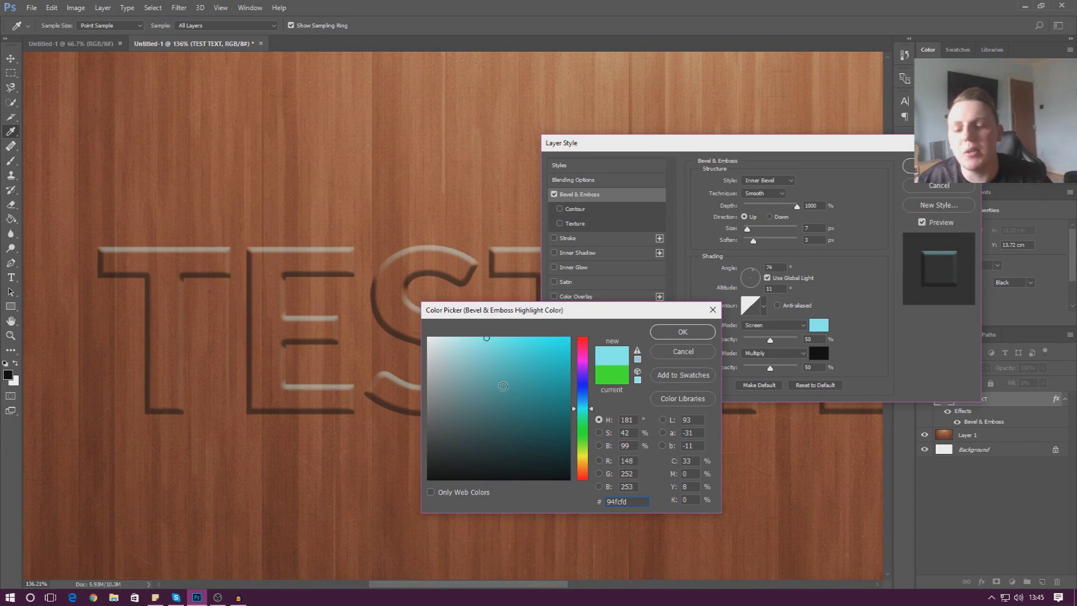
left_click_drag(524, 310, 572, 302)
left_click(556, 328)
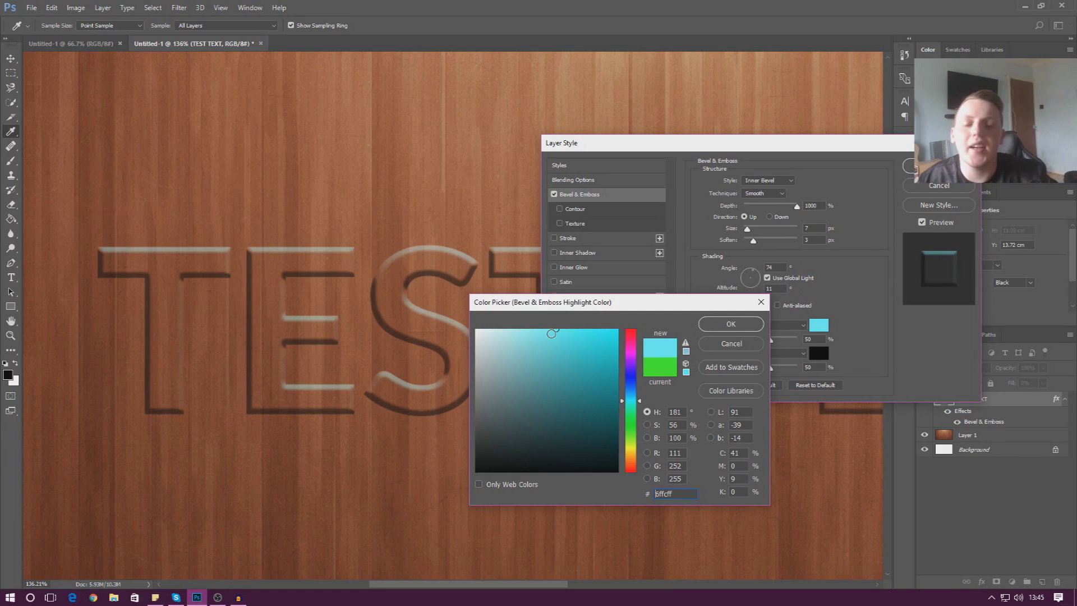
mouse_move(552, 333)
left_mouse_down()
mouse_move(487, 334)
mouse_move(506, 330)
mouse_move(500, 342)
mouse_move(556, 329)
mouse_move(548, 345)
mouse_move(581, 329)
left_mouse_up()
left_click_drag(652, 307, 559, 322)
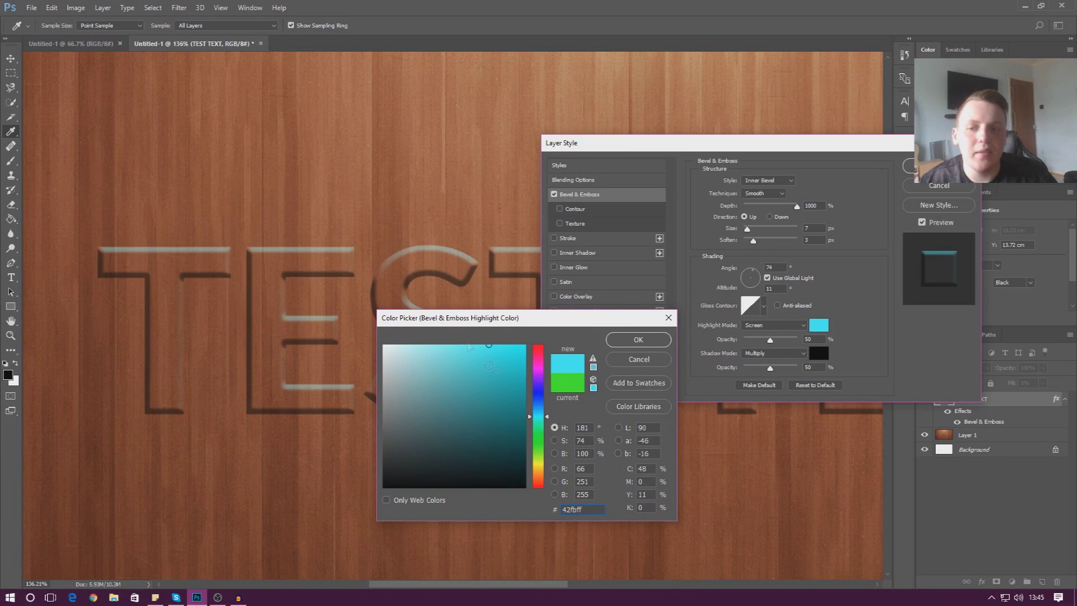
left_click(638, 340)
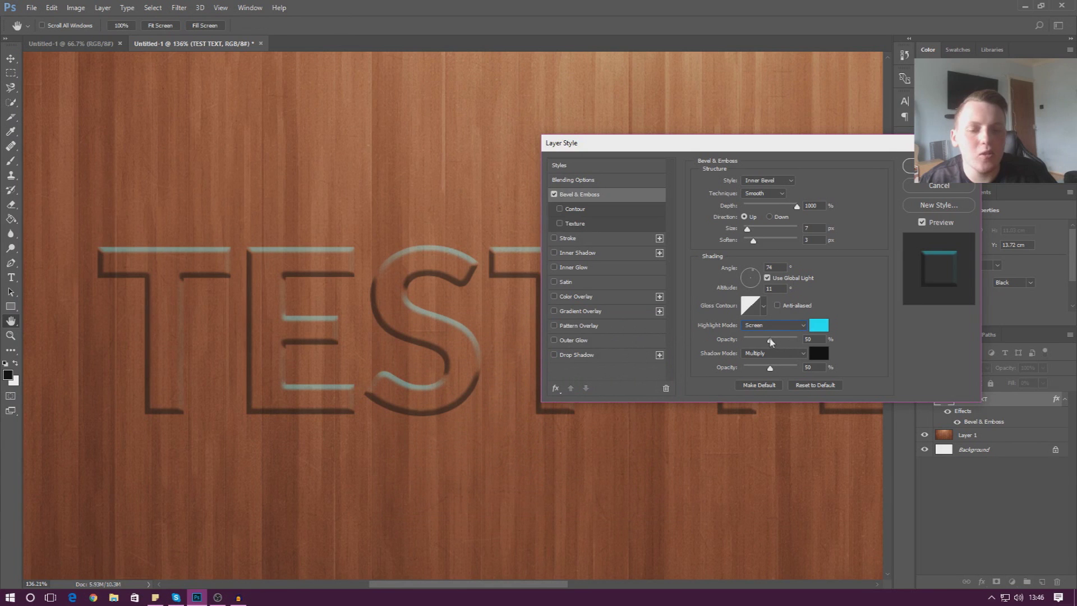
Step: Try the bevel's highlight opacity at 0% and 100%, and set it back to 50%
left_click_drag(770, 341, 745, 352)
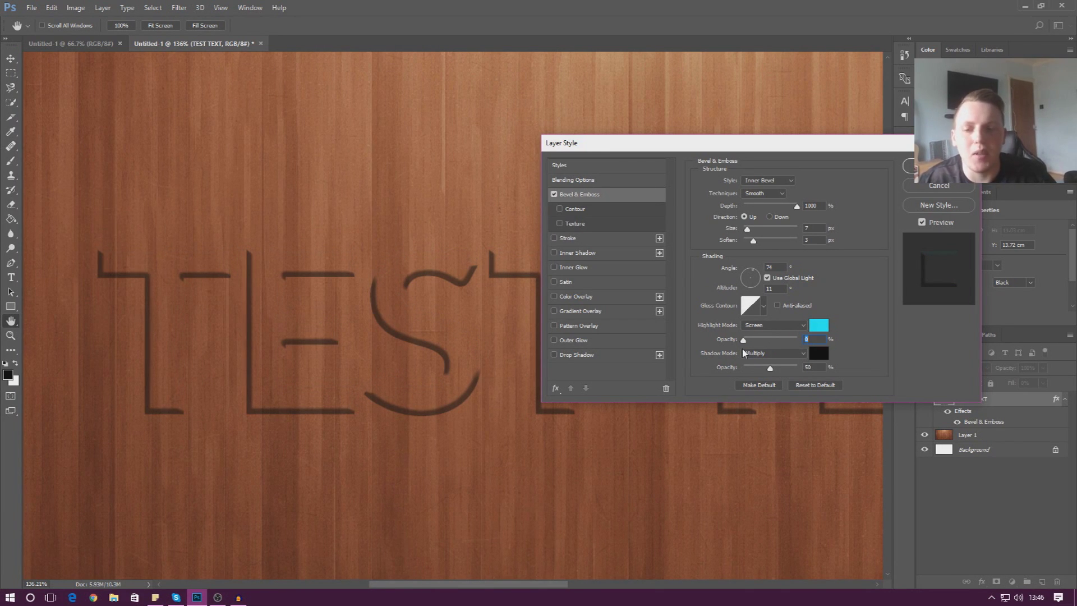
left_click_drag(743, 352, 801, 349)
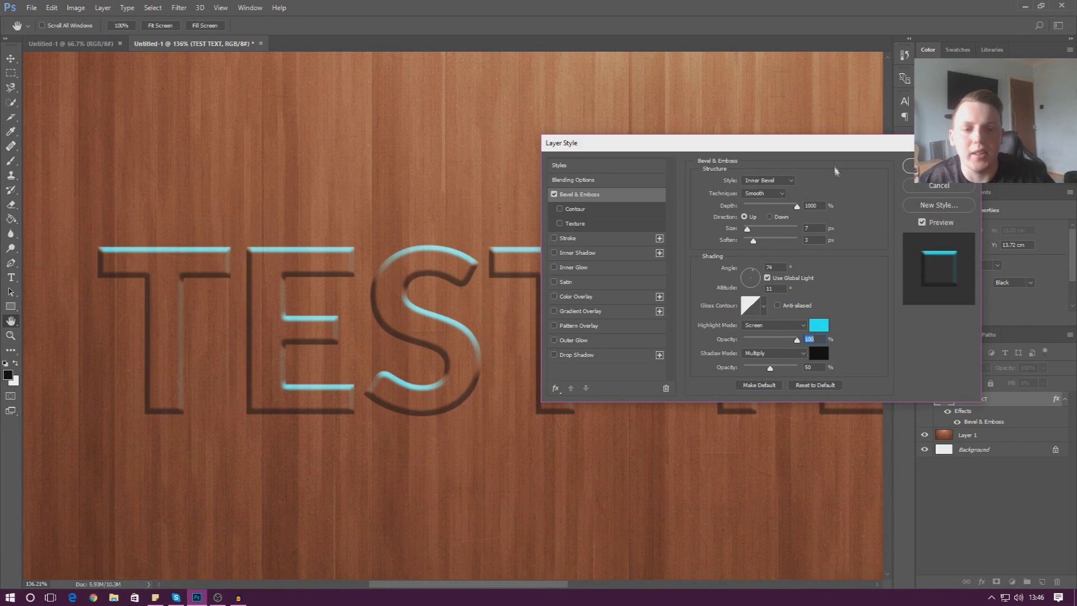
left_click_drag(796, 339, 768, 342)
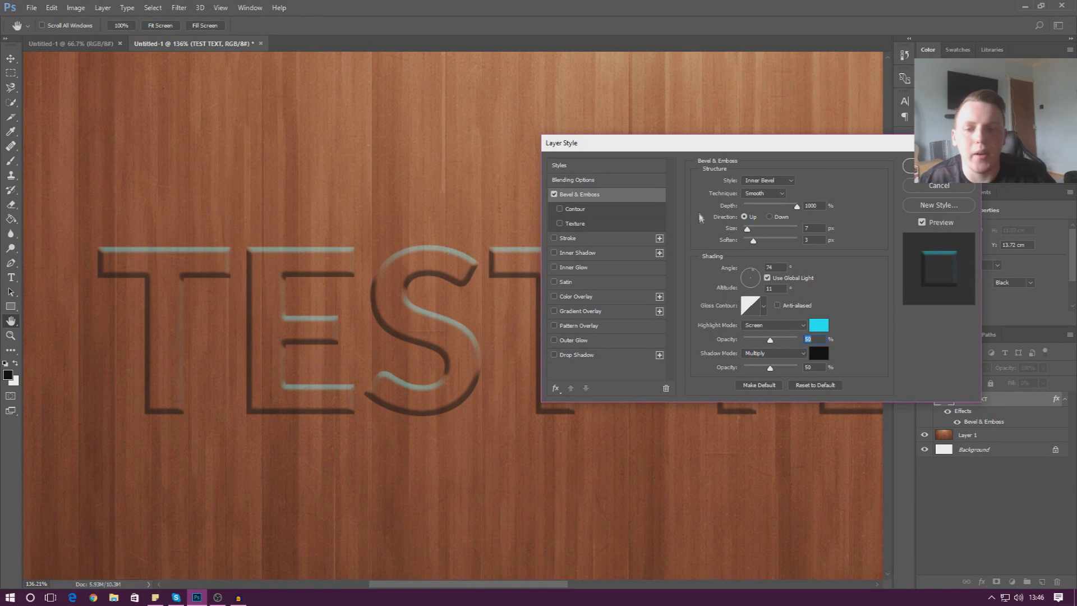
Step: Set the bevel's shadow colour to dark red (#4e0a0a)
left_click_drag(708, 144, 656, 157)
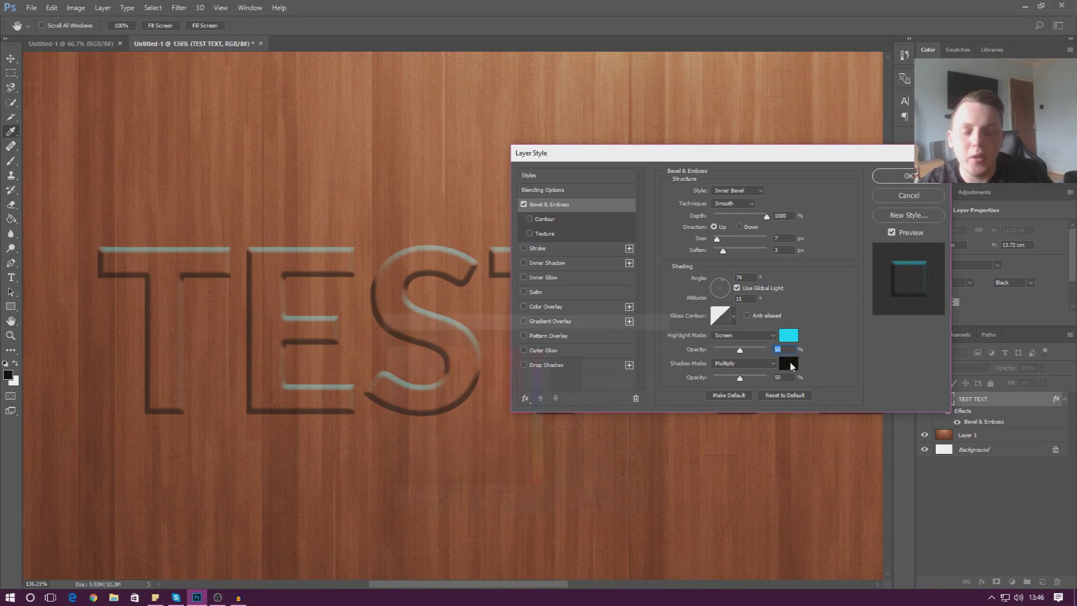
left_click(788, 364)
left_click(518, 349)
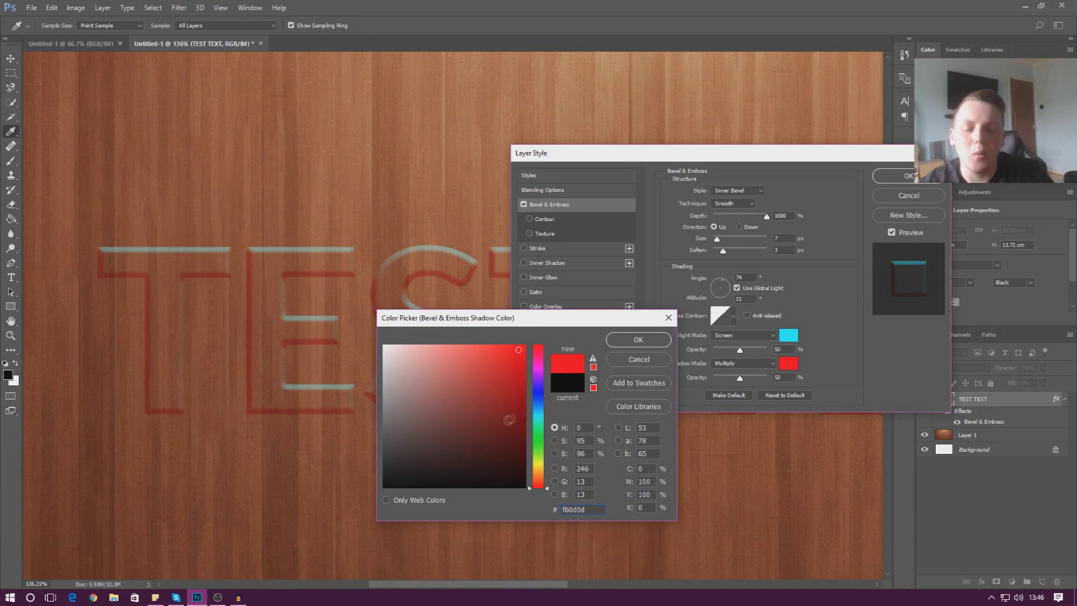
left_click(513, 459)
mouse_move(513, 458)
left_mouse_down()
mouse_move(516, 428)
mouse_move(507, 444)
left_mouse_up()
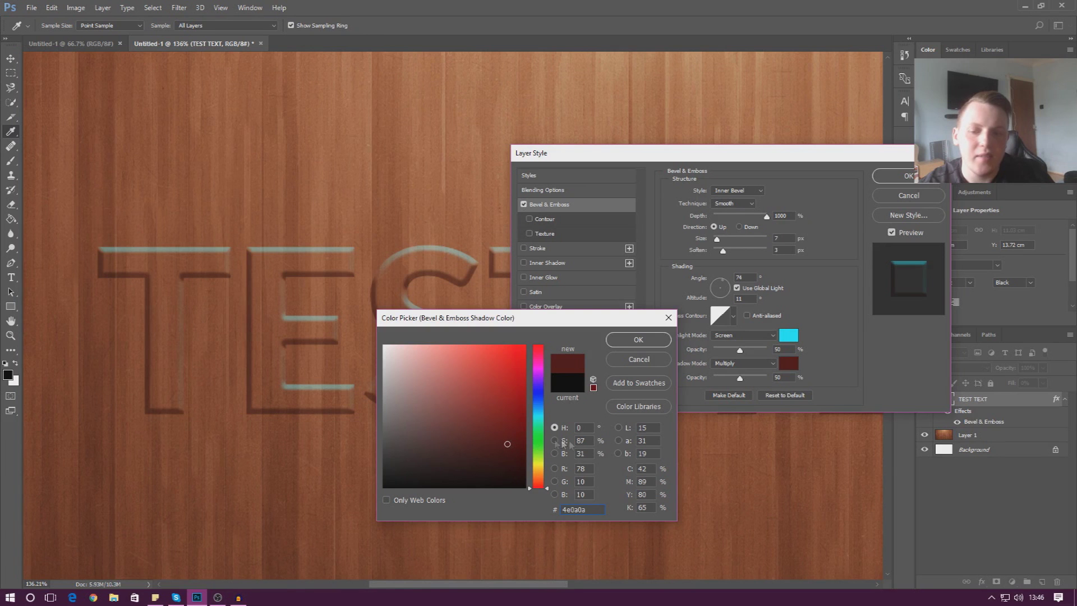
left_click(637, 340)
Step: Raise the bevel's shadow opacity to about 75% and apply the layer style
left_click(765, 377)
left_click_drag(742, 387, 754, 406)
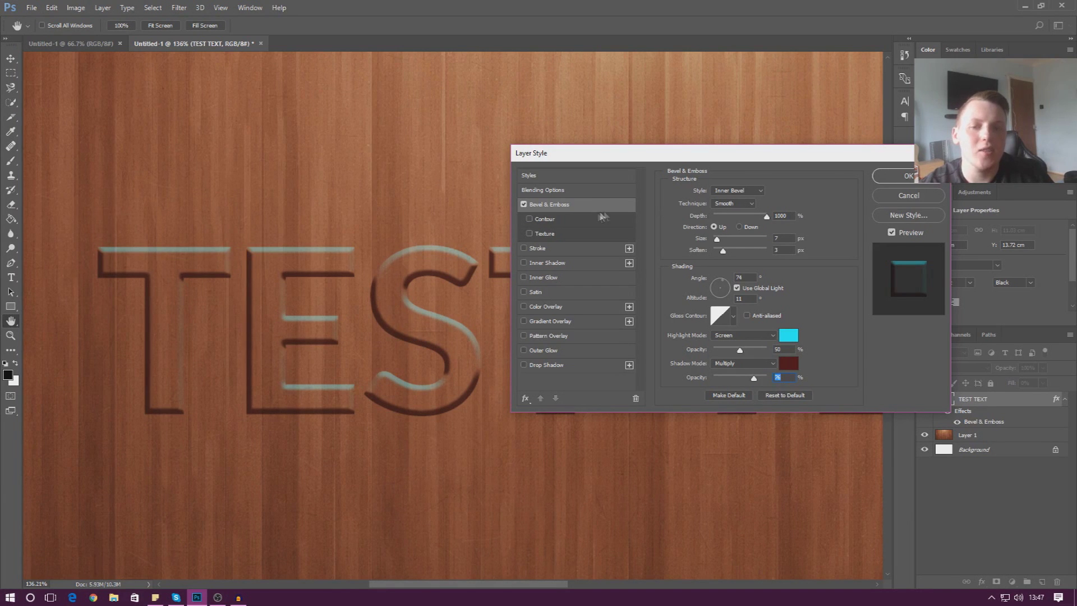
left_click(897, 176)
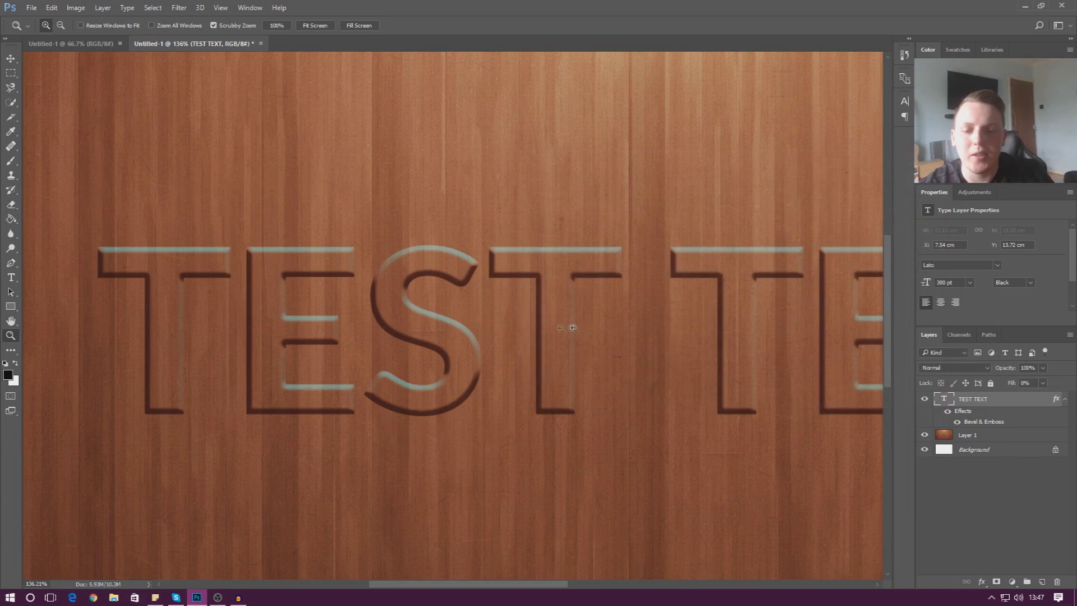
Step: Reopen the text layer's blending options and enable the Contour option of Bevel & Emboss
key("z")
left_click_drag(745, 379, 678, 384)
scroll(678, 384, "up", 3)
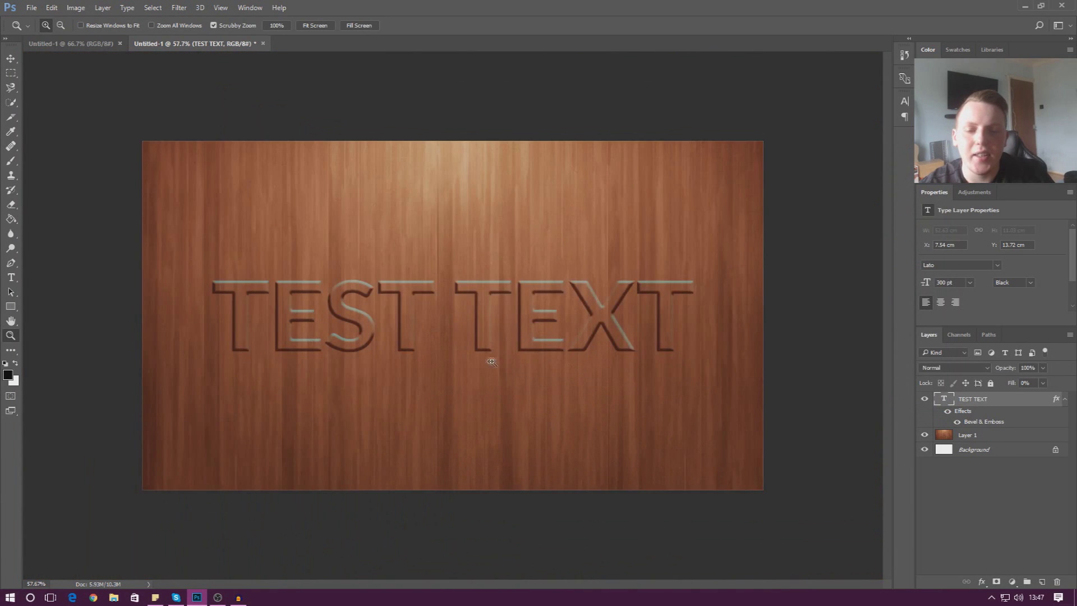
scroll(378, 319, "up", 3)
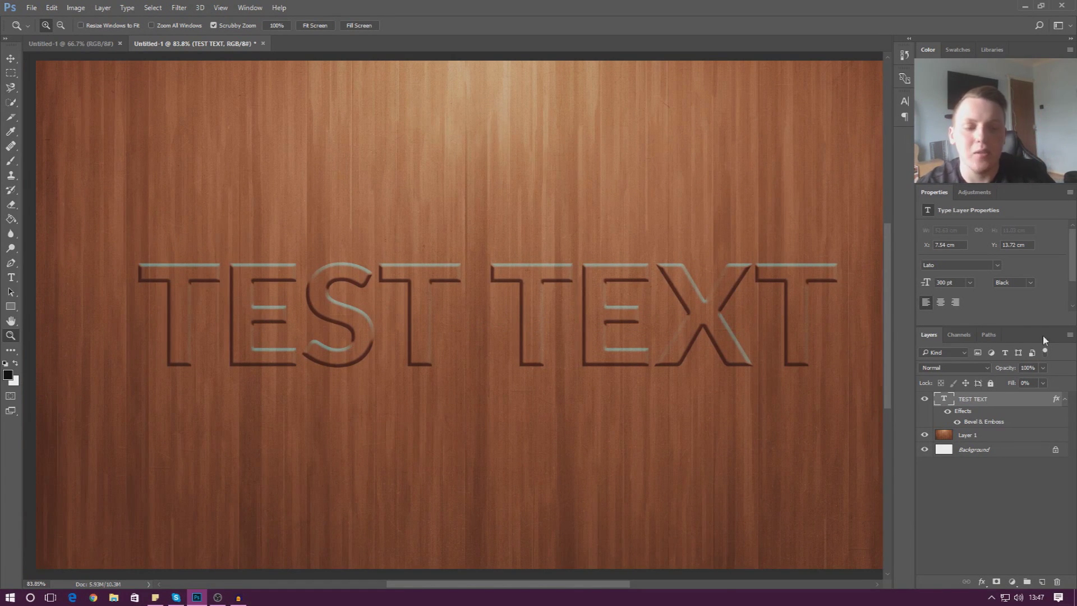
right_click(990, 395)
left_click(788, 115)
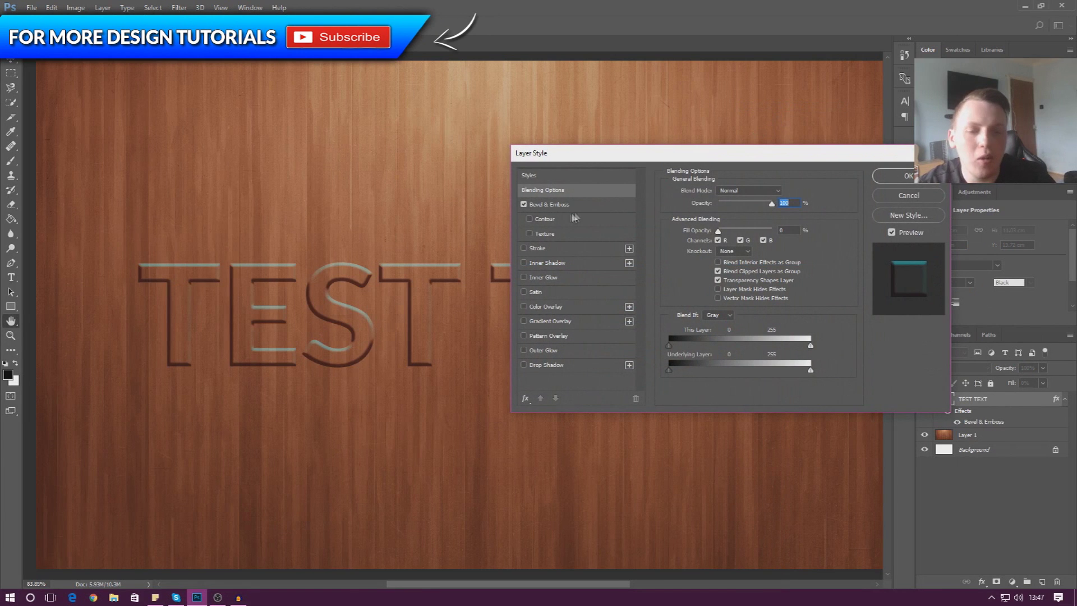
left_click(545, 220)
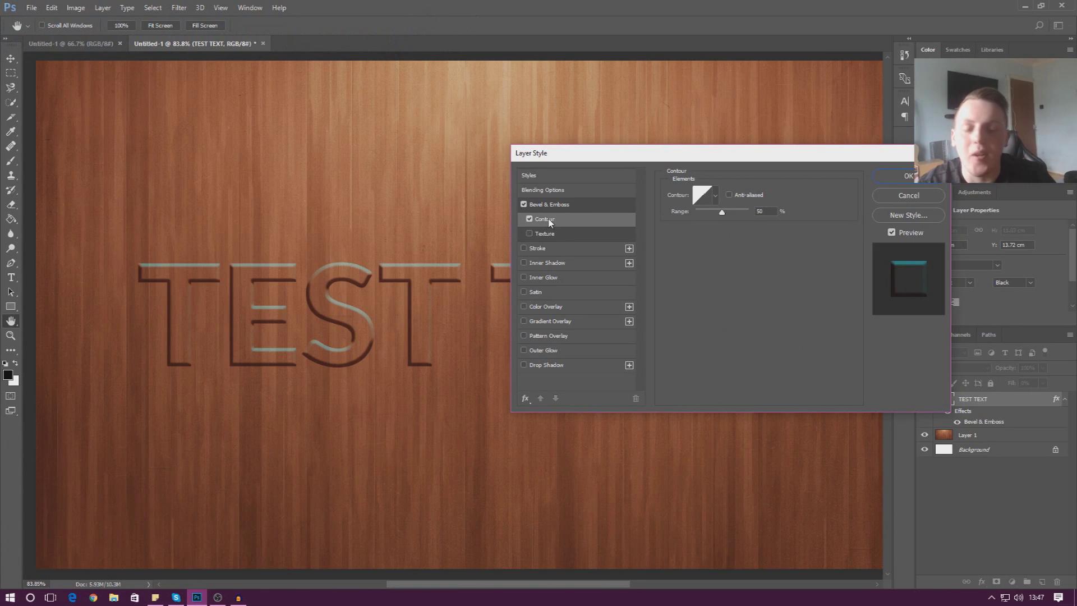
left_click_drag(626, 158, 608, 157)
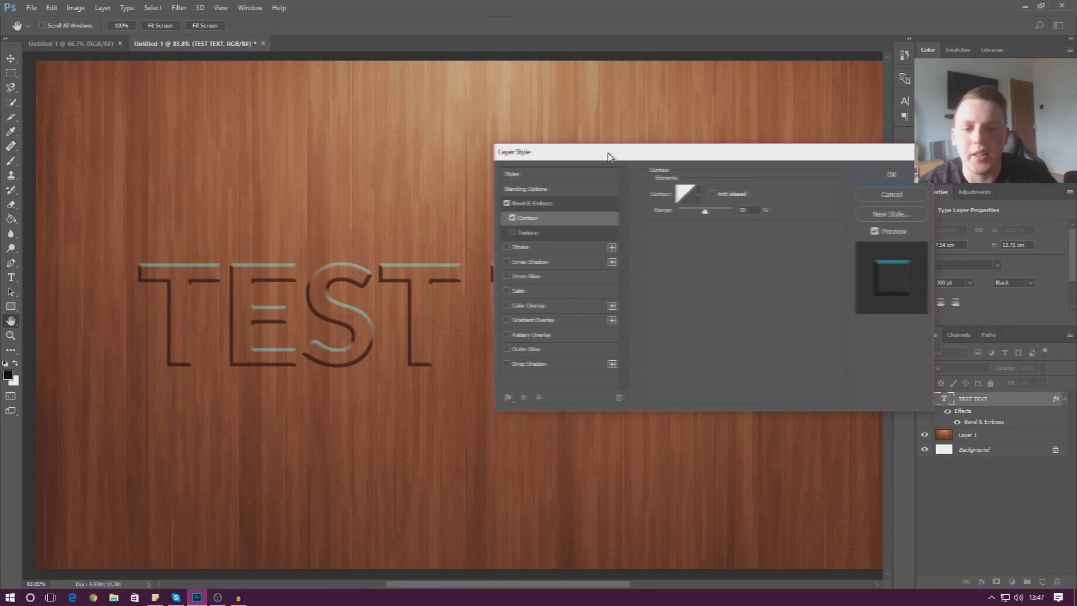
left_click(685, 194)
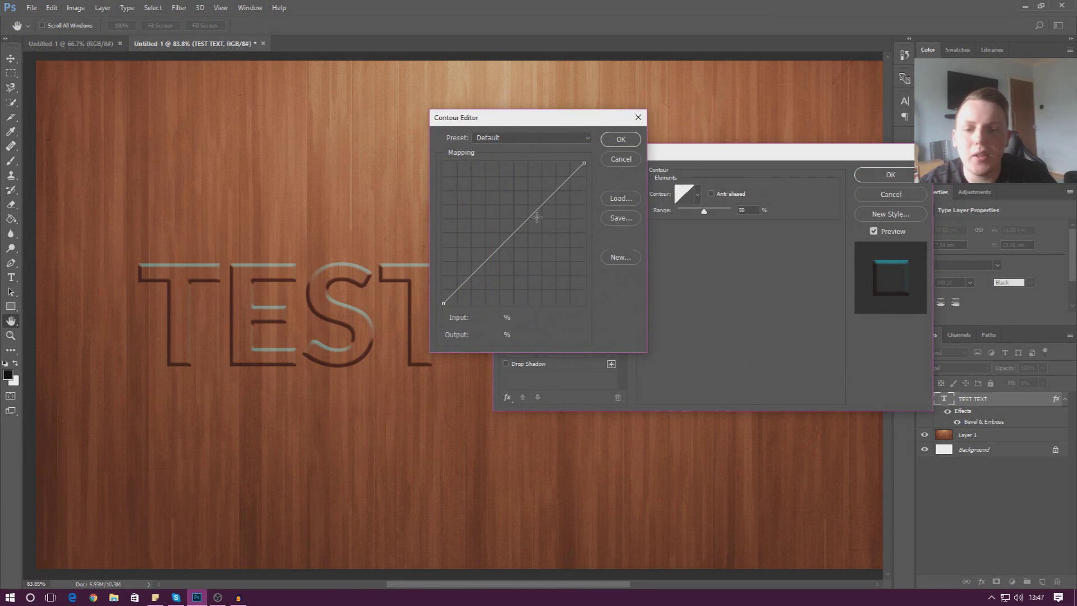
left_click_drag(499, 119, 408, 322)
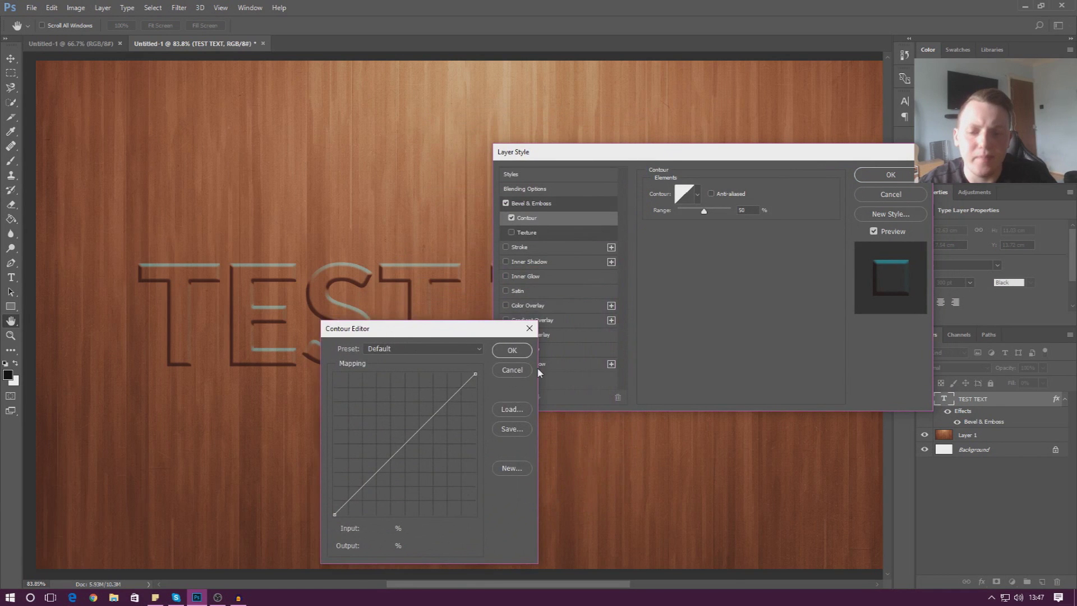
left_click(512, 370)
Step: Try a multi-peaked contour preset on the bevel, and return to the Linear contour
left_click(696, 194)
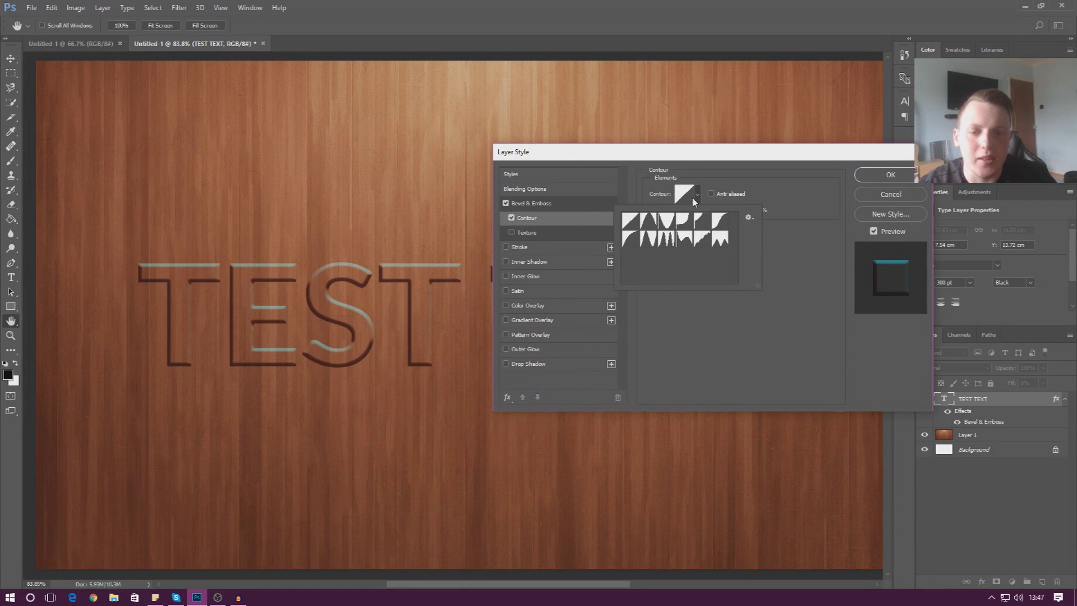
left_click(665, 240)
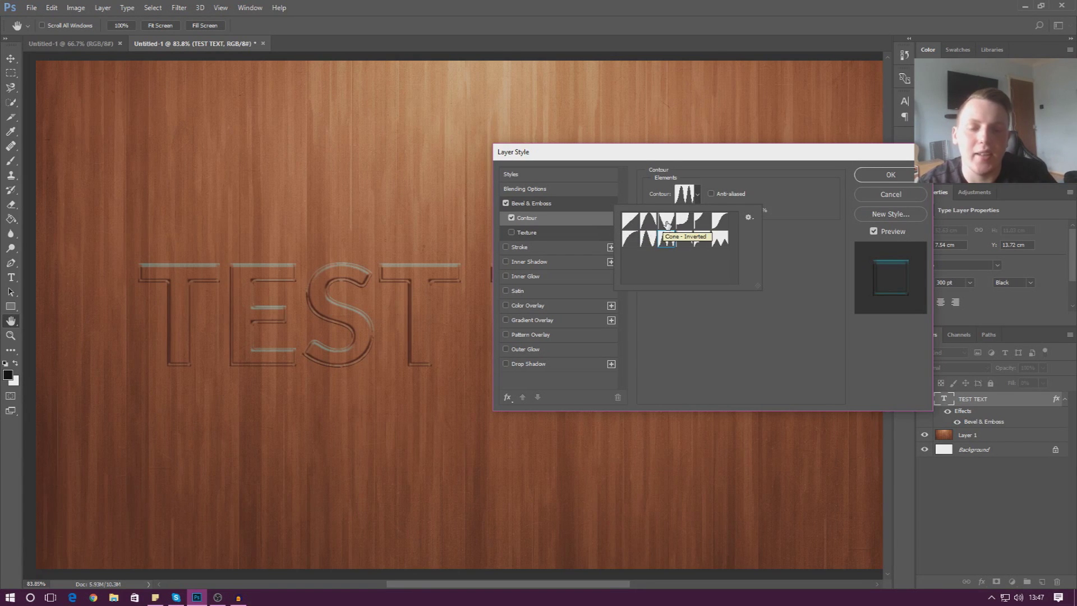
left_click(630, 221)
left_click(719, 187)
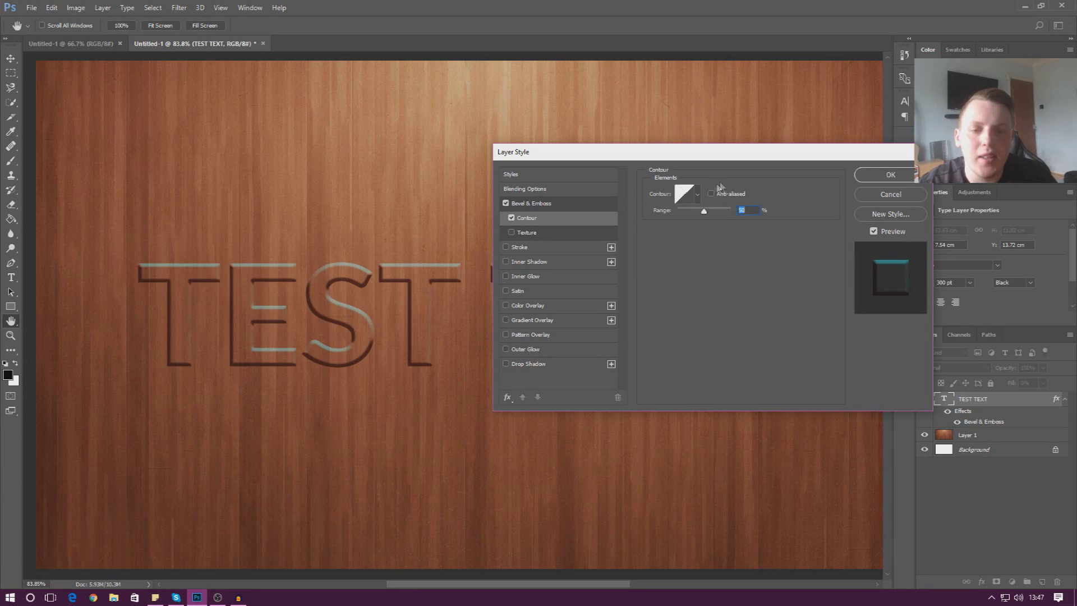
Step: Try reshaping the bevel's contour into a custom wavy curve with two added points in the Contour Editor, and cancel it
left_click(684, 195)
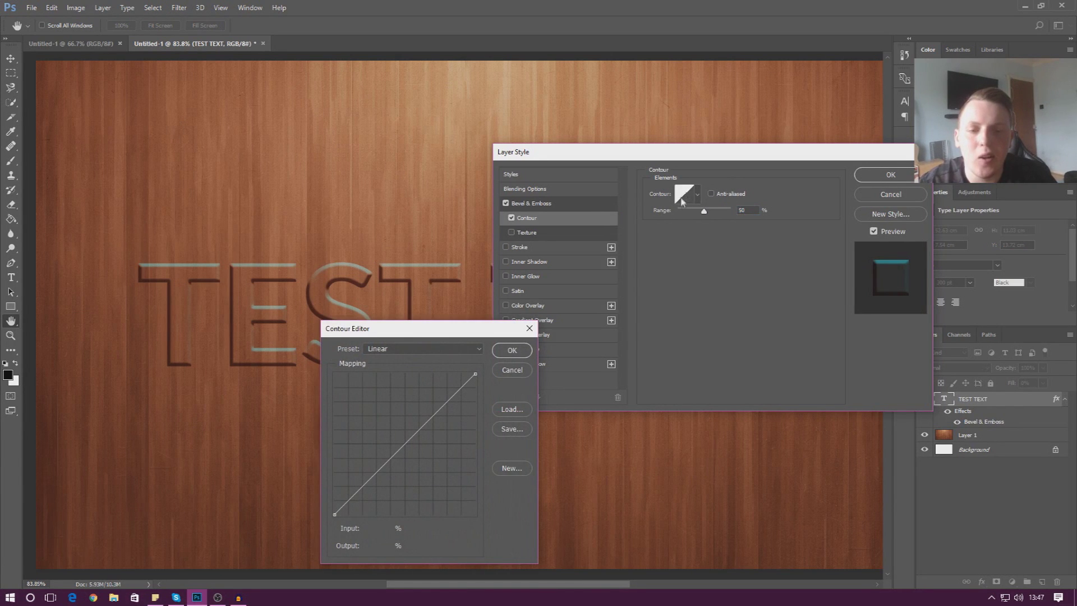
left_click_drag(420, 335, 578, 233)
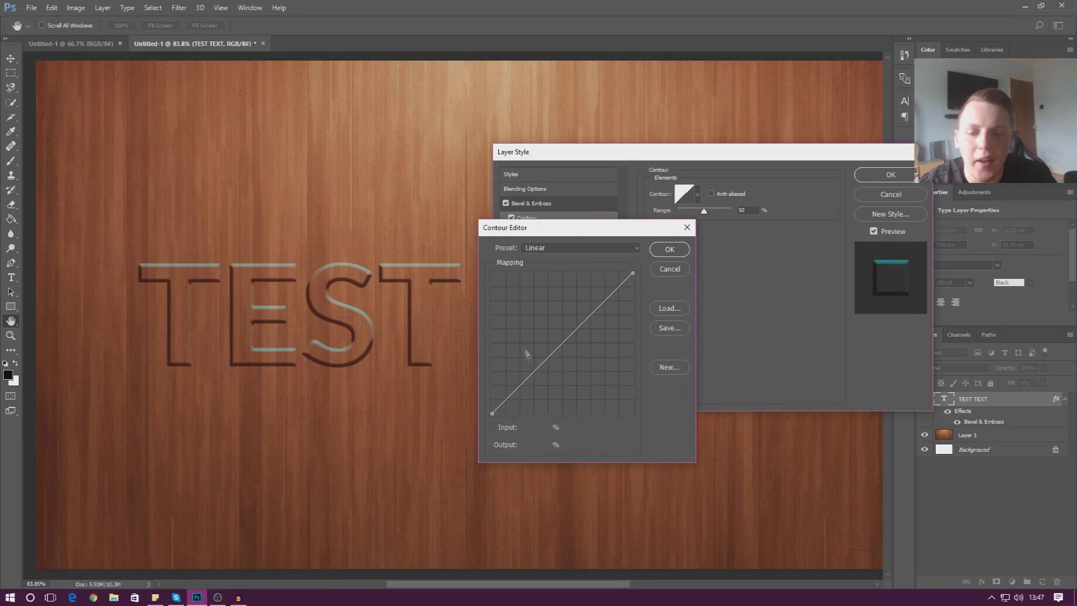
left_click_drag(540, 367, 526, 350)
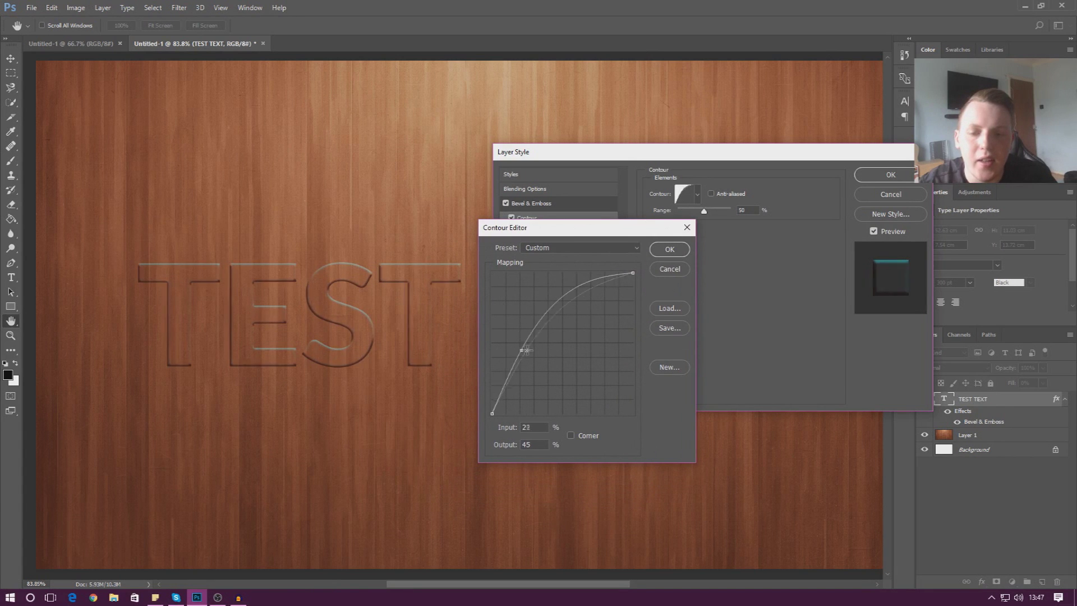
left_click_drag(572, 298, 597, 345)
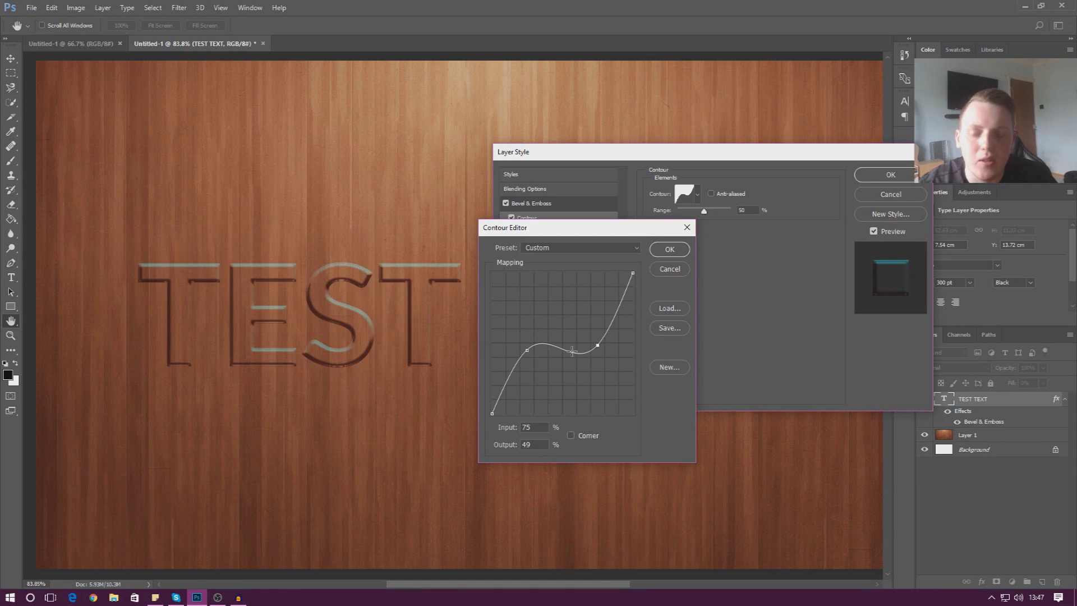
left_click_drag(597, 345, 617, 367)
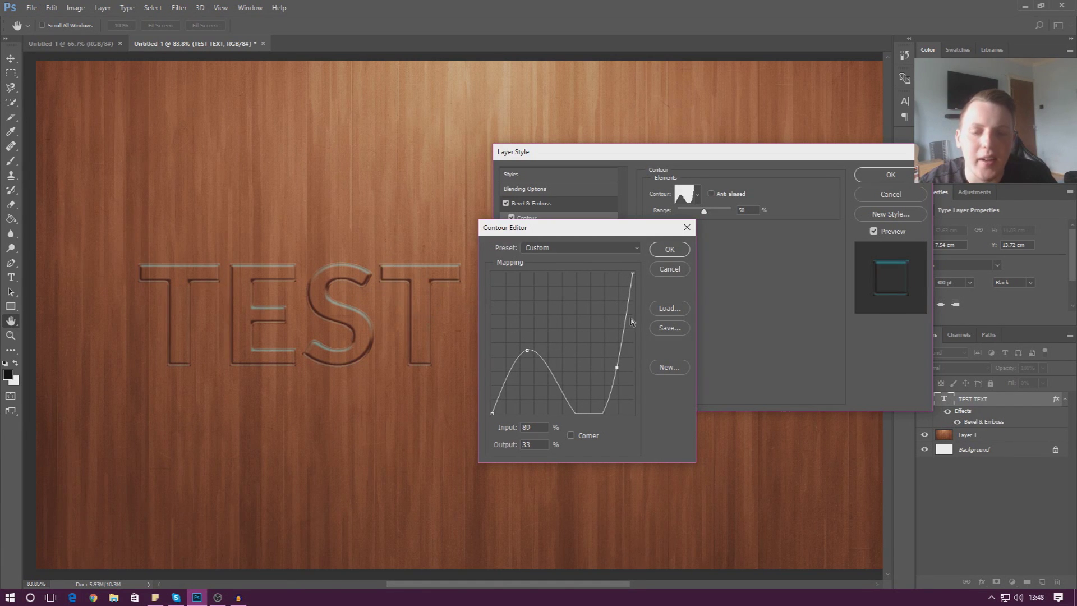
left_click(675, 273)
Step: Raise the bevel contour's range to about 75% and apply the layer style
left_click(698, 194)
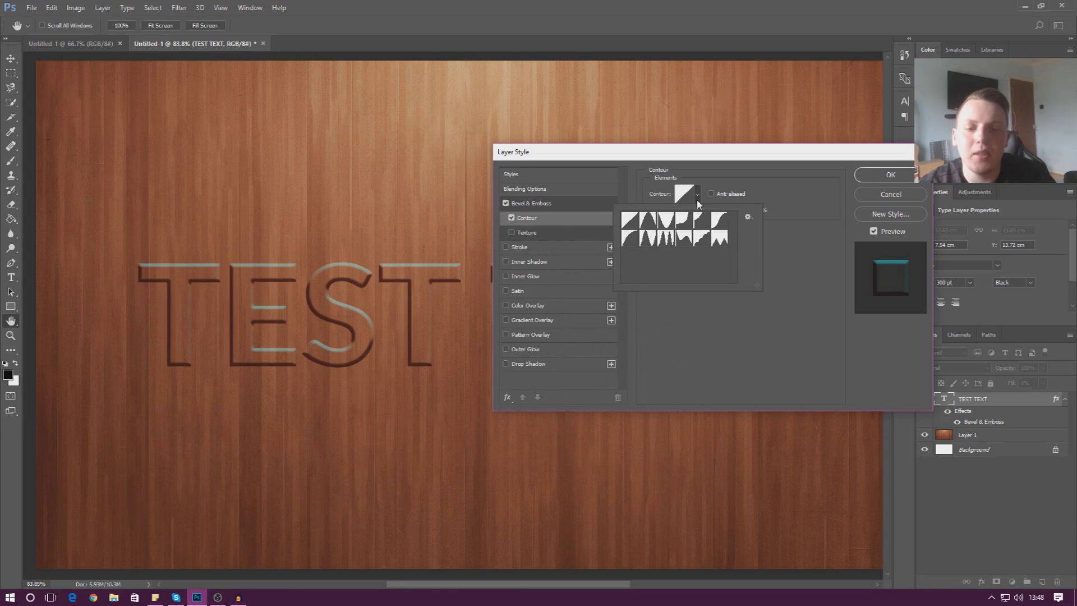
mouse_move(704, 212)
left_mouse_down()
mouse_move(729, 214)
mouse_move(685, 216)
mouse_move(740, 216)
mouse_move(695, 217)
mouse_move(738, 218)
mouse_move(720, 218)
left_mouse_up()
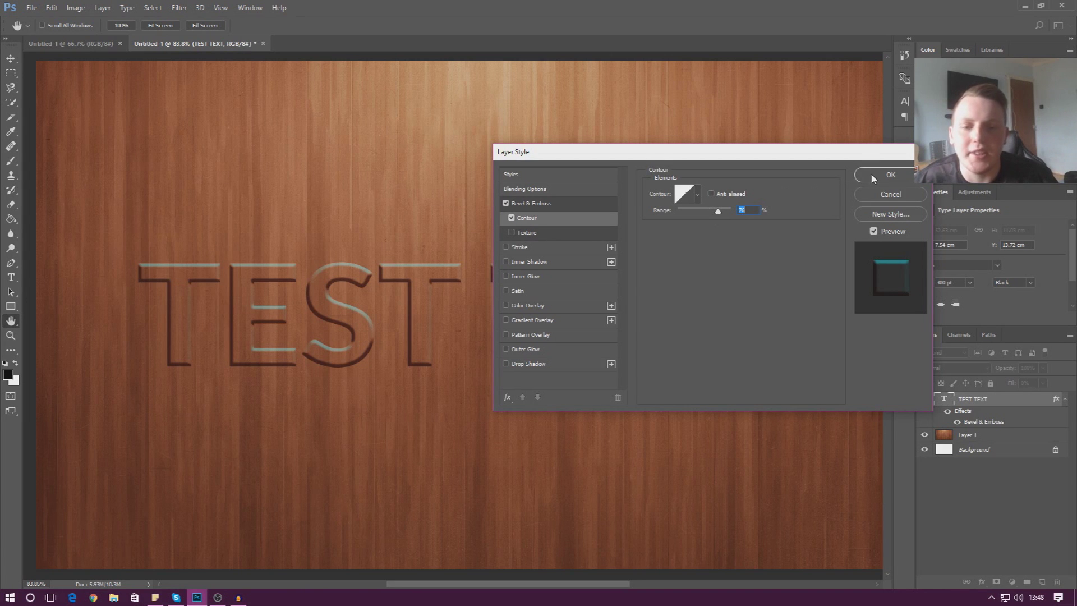
left_click(890, 175)
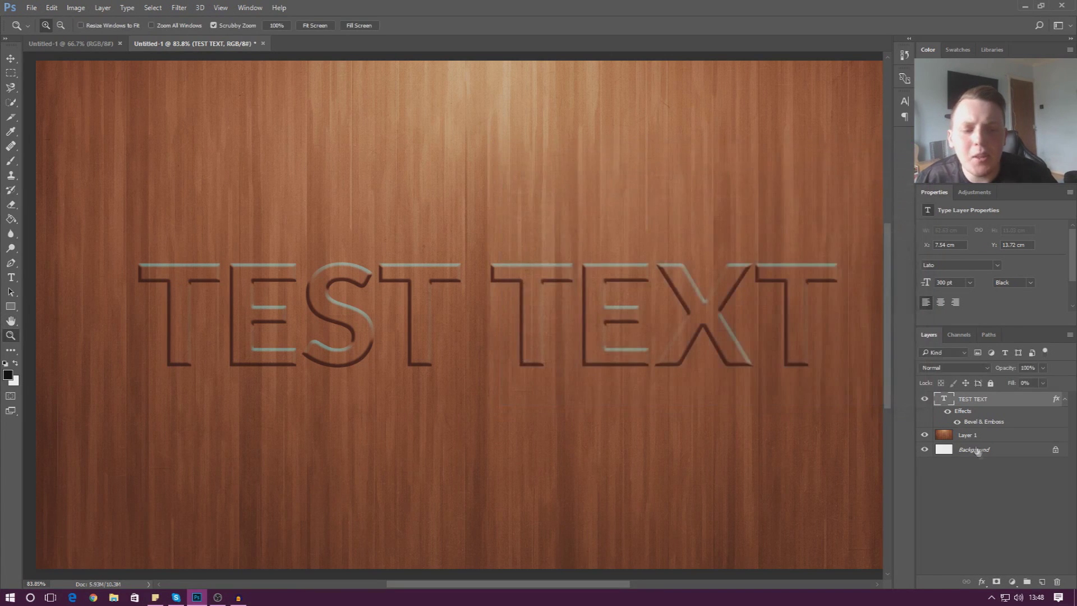
Step: Reopen the text layer's blending options and bring up the Bevel & Emboss settings
right_click(977, 399)
left_click(780, 106)
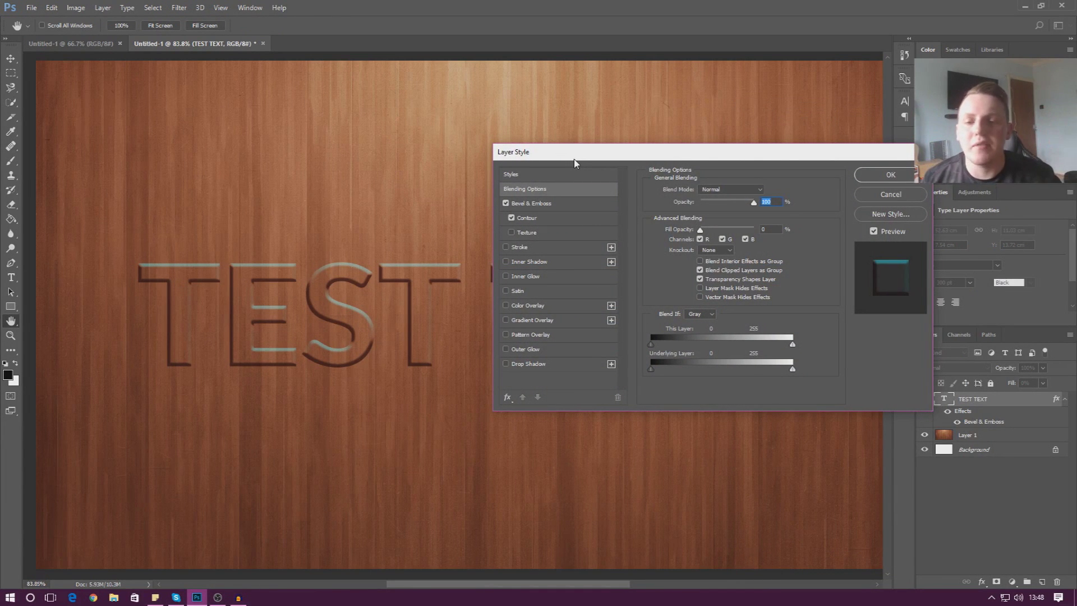
left_click(531, 204)
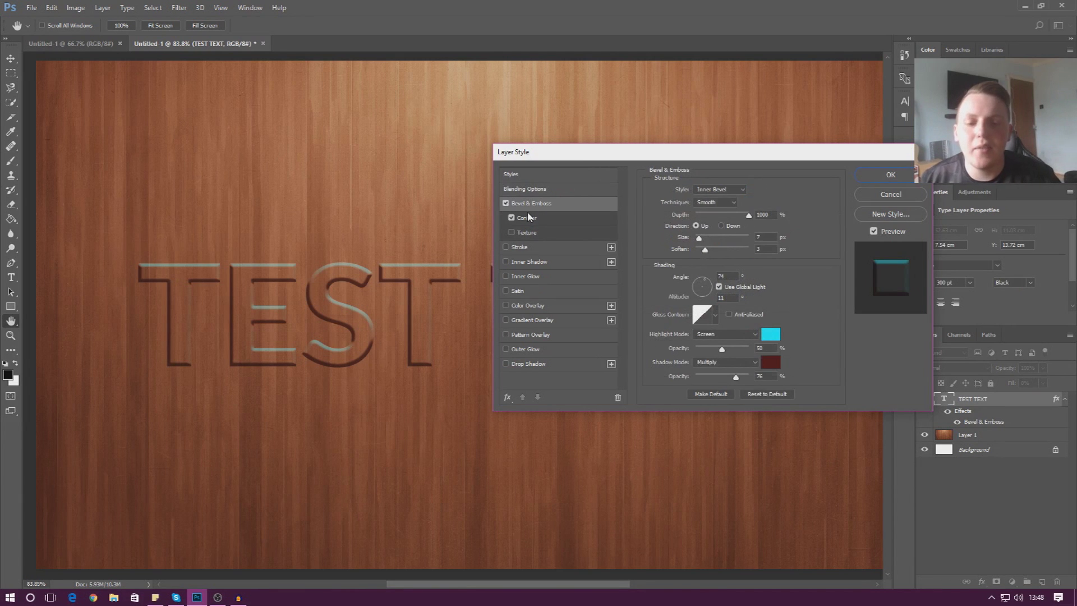
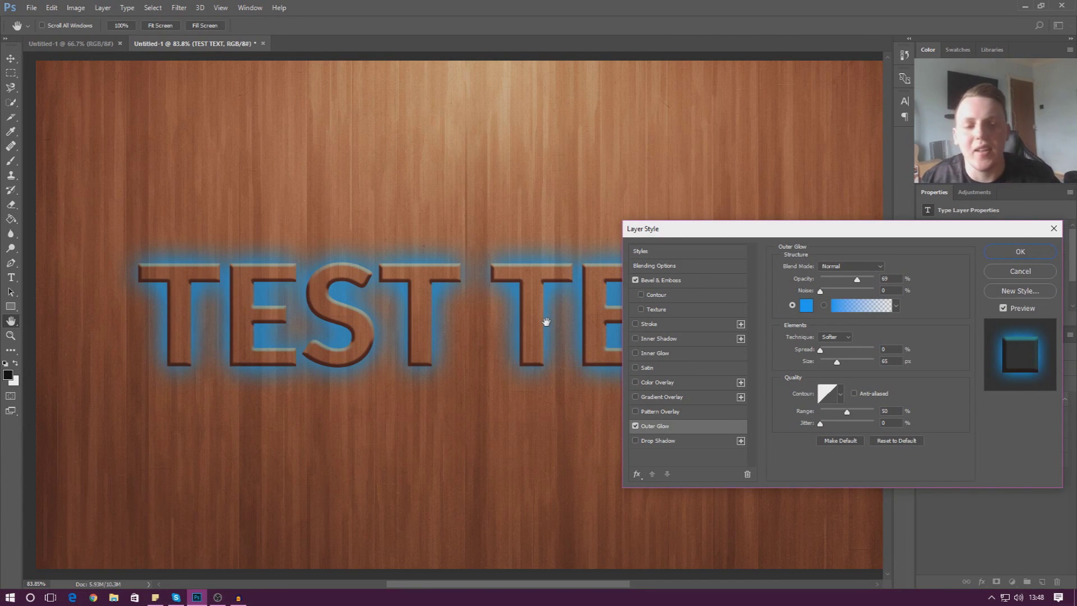
Step: Set the text's Outer Glow colour to dark brown (#3e1d00)
left_click_drag(713, 242, 757, 150)
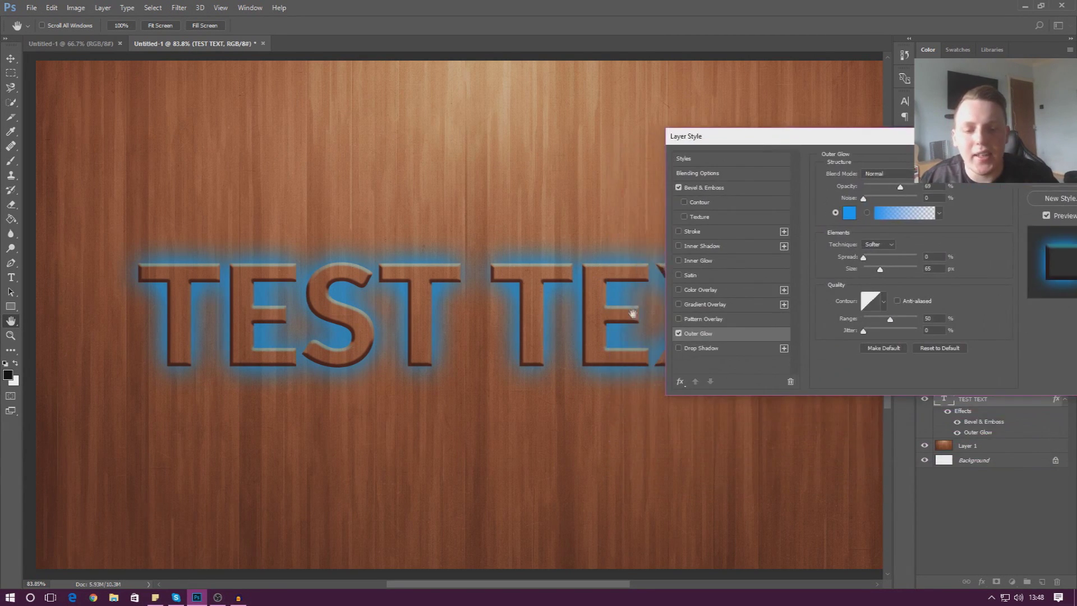
left_click_drag(852, 140, 734, 202)
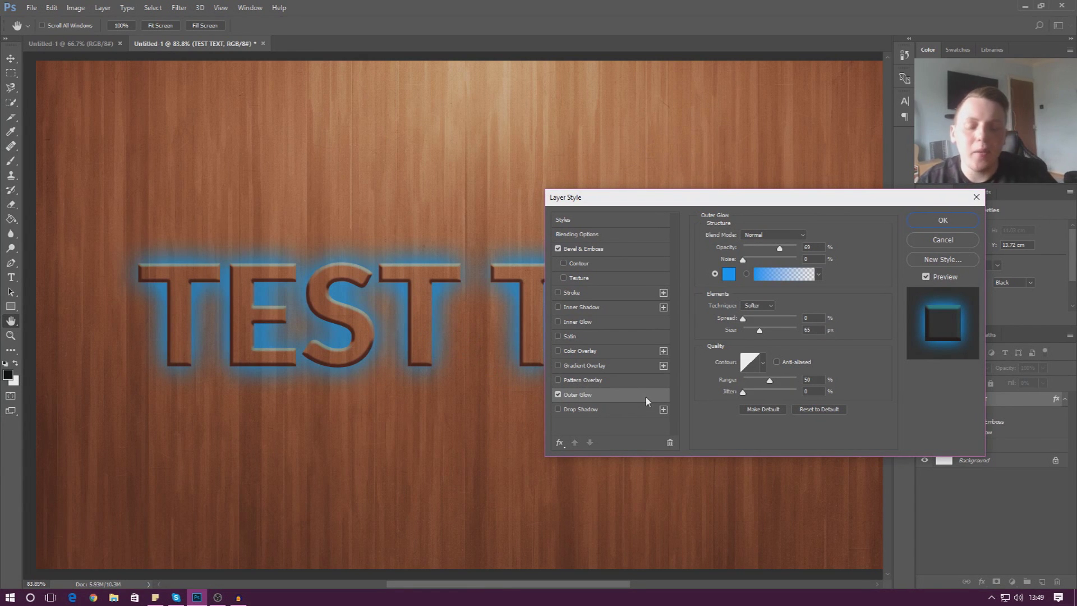
left_click(729, 275)
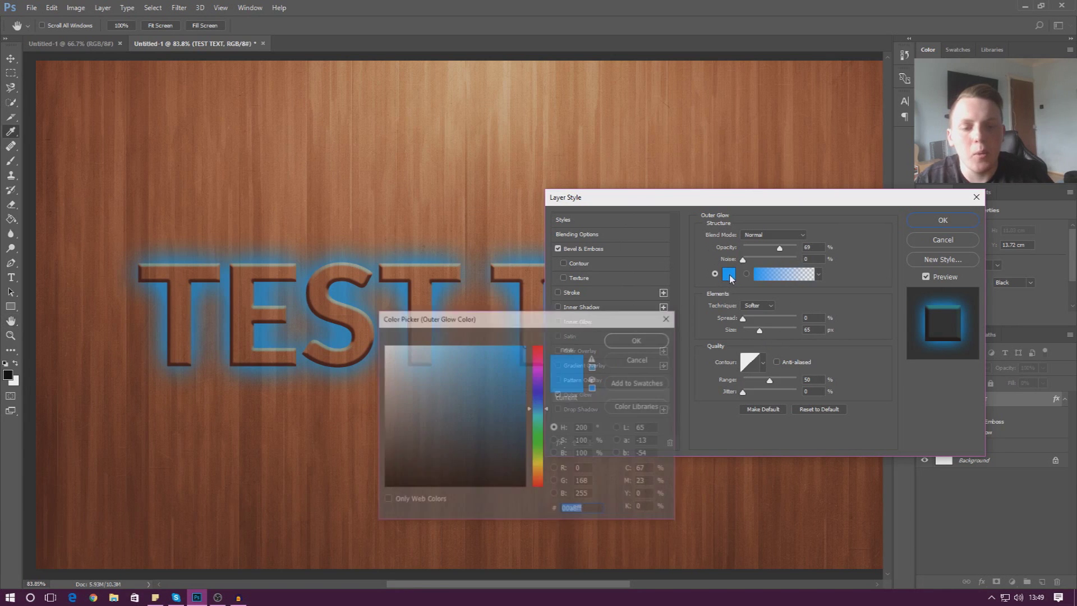
left_click(512, 474)
left_click(537, 477)
mouse_move(505, 459)
left_mouse_down()
mouse_move(529, 472)
mouse_move(525, 452)
left_mouse_up()
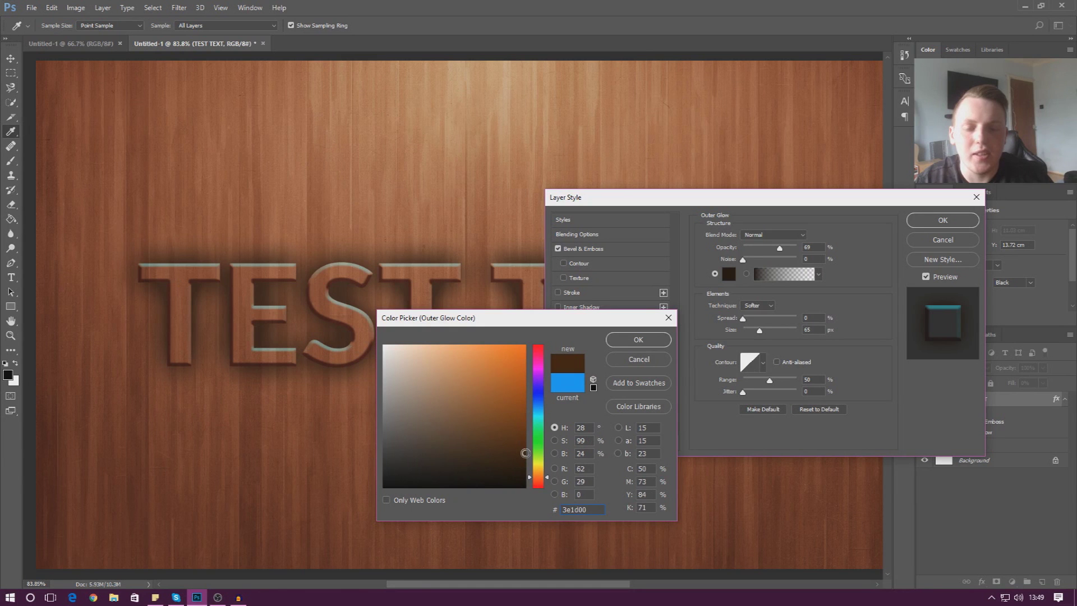
left_click(625, 341)
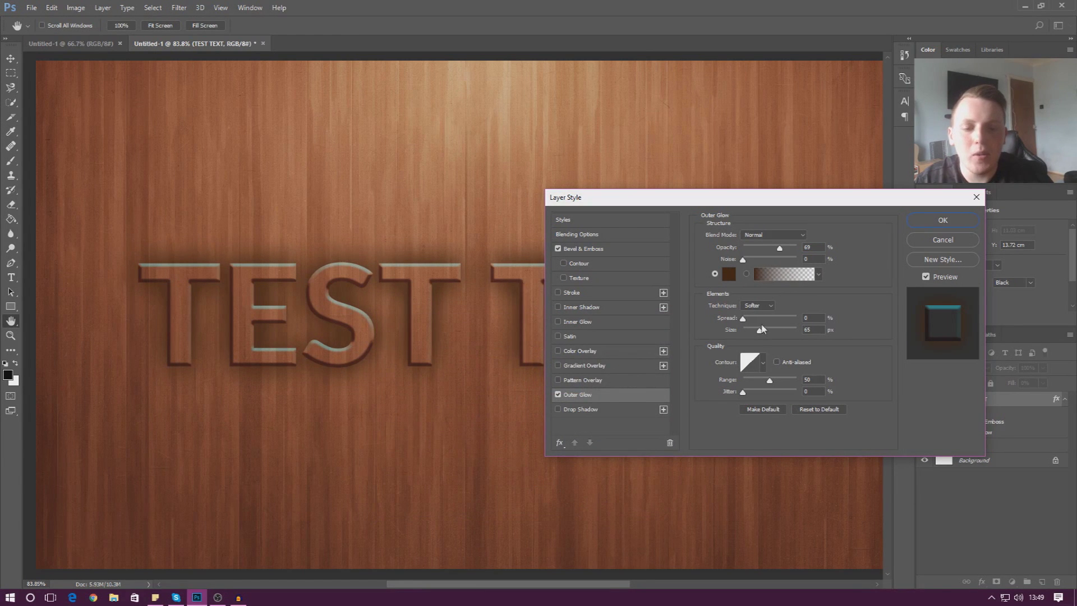
Step: Try smaller and larger Outer Glow sizes, settle on 21 px, and set the glow's opacity to 66%
left_click_drag(759, 333, 752, 336)
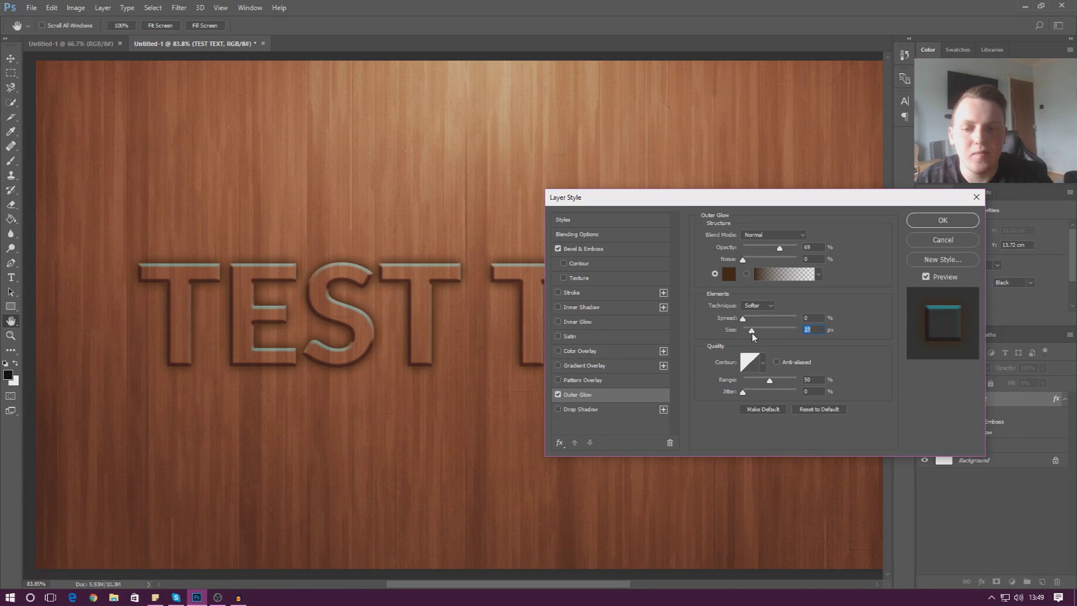
left_click_drag(751, 336, 774, 337)
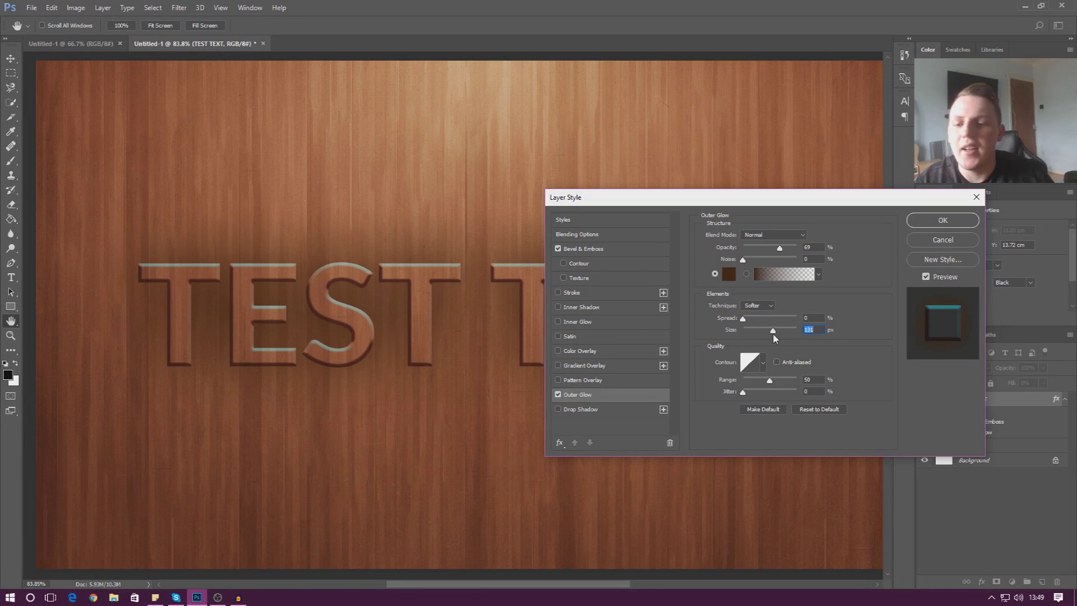
left_click_drag(768, 335, 752, 337)
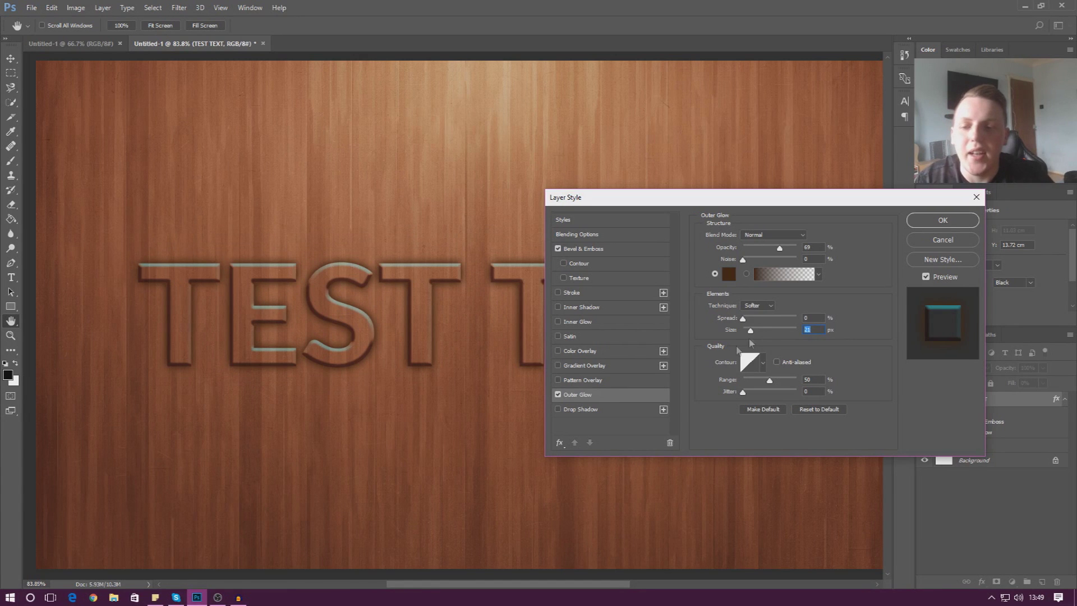
mouse_move(778, 250)
left_mouse_down()
mouse_move(812, 255)
mouse_move(729, 258)
mouse_move(806, 258)
mouse_move(778, 256)
left_mouse_up()
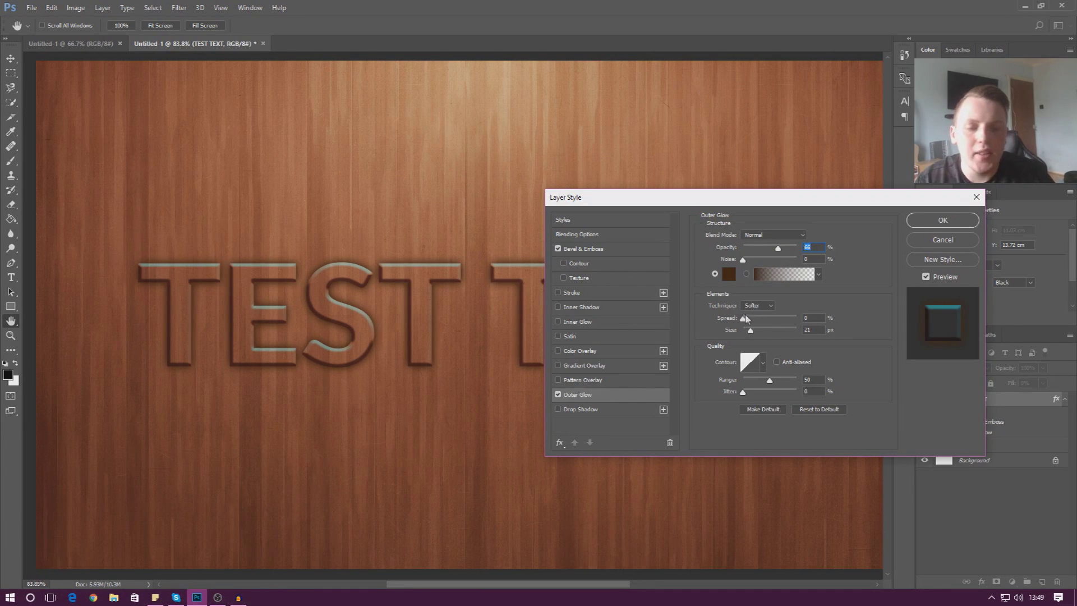
Step: Set the Outer Glow's spread to 24% and apply the layer style
mouse_move(755, 318)
left_mouse_down()
mouse_move(789, 321)
mouse_move(747, 319)
mouse_move(761, 328)
left_mouse_up()
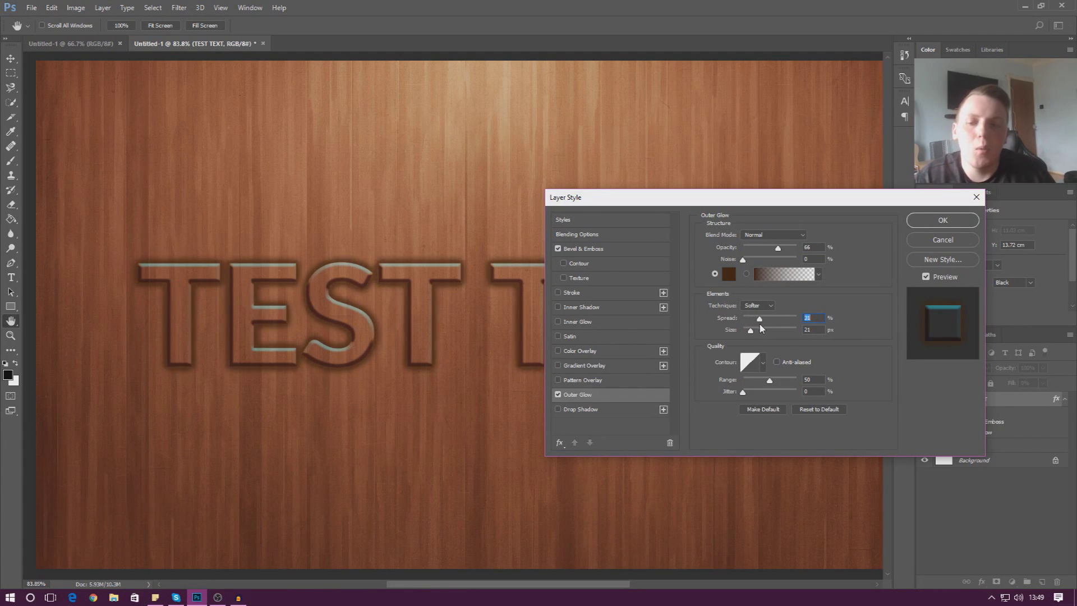
left_click_drag(760, 323, 756, 324)
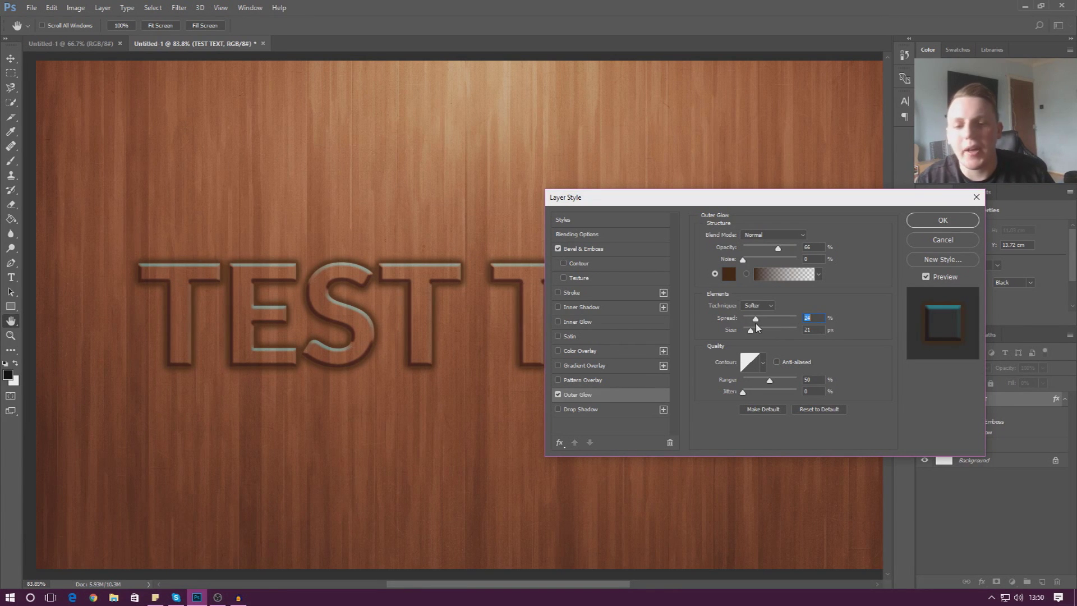
left_click(958, 220)
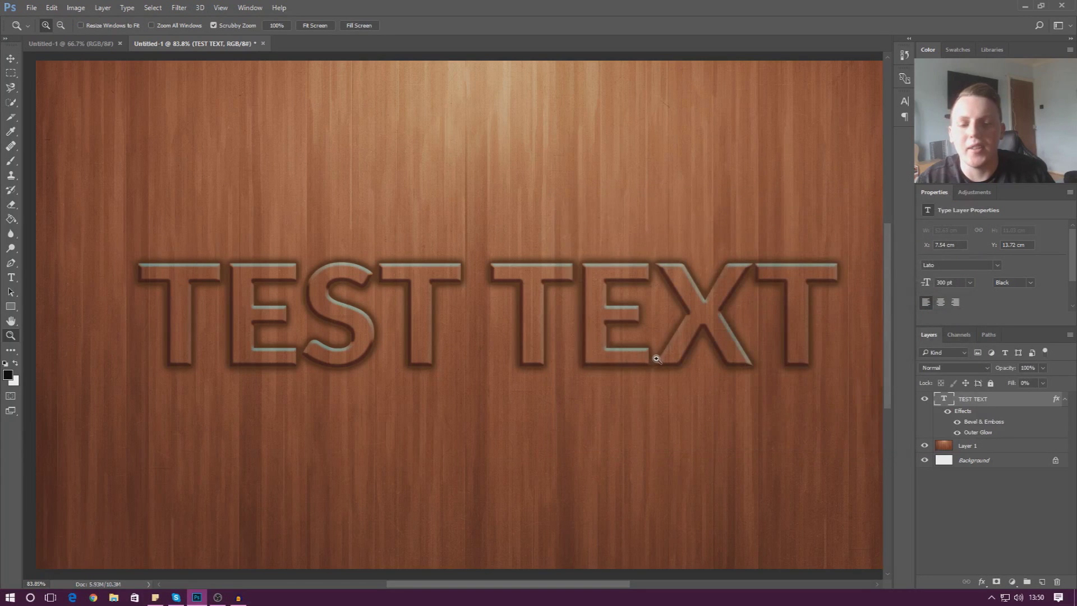
Step: Fit the whole image on screen to view the styled text
left_click_drag(650, 345, 560, 346)
right_click(560, 346)
left_click(566, 355)
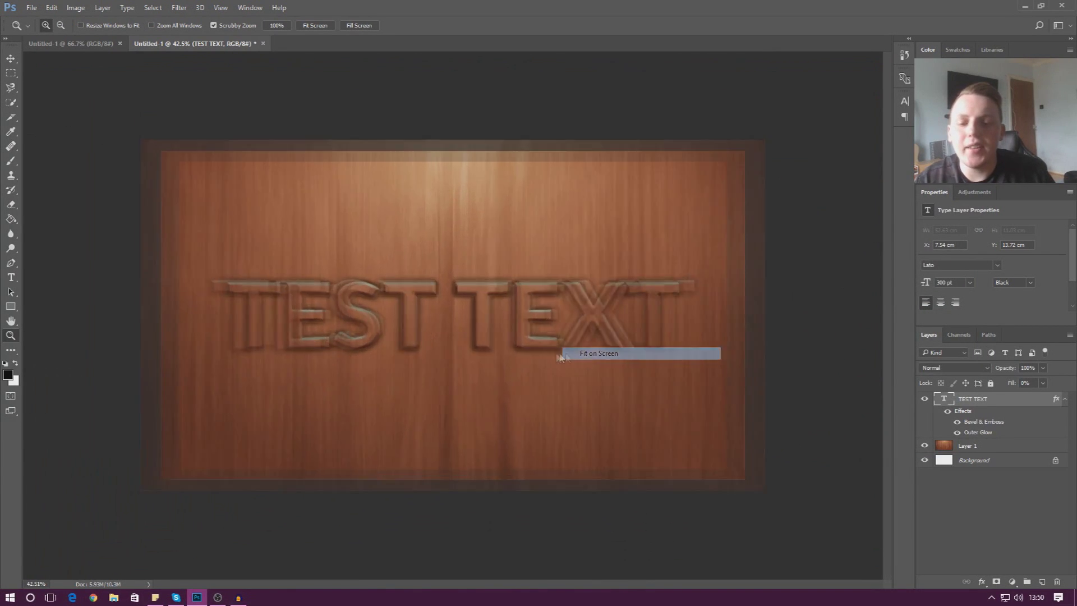